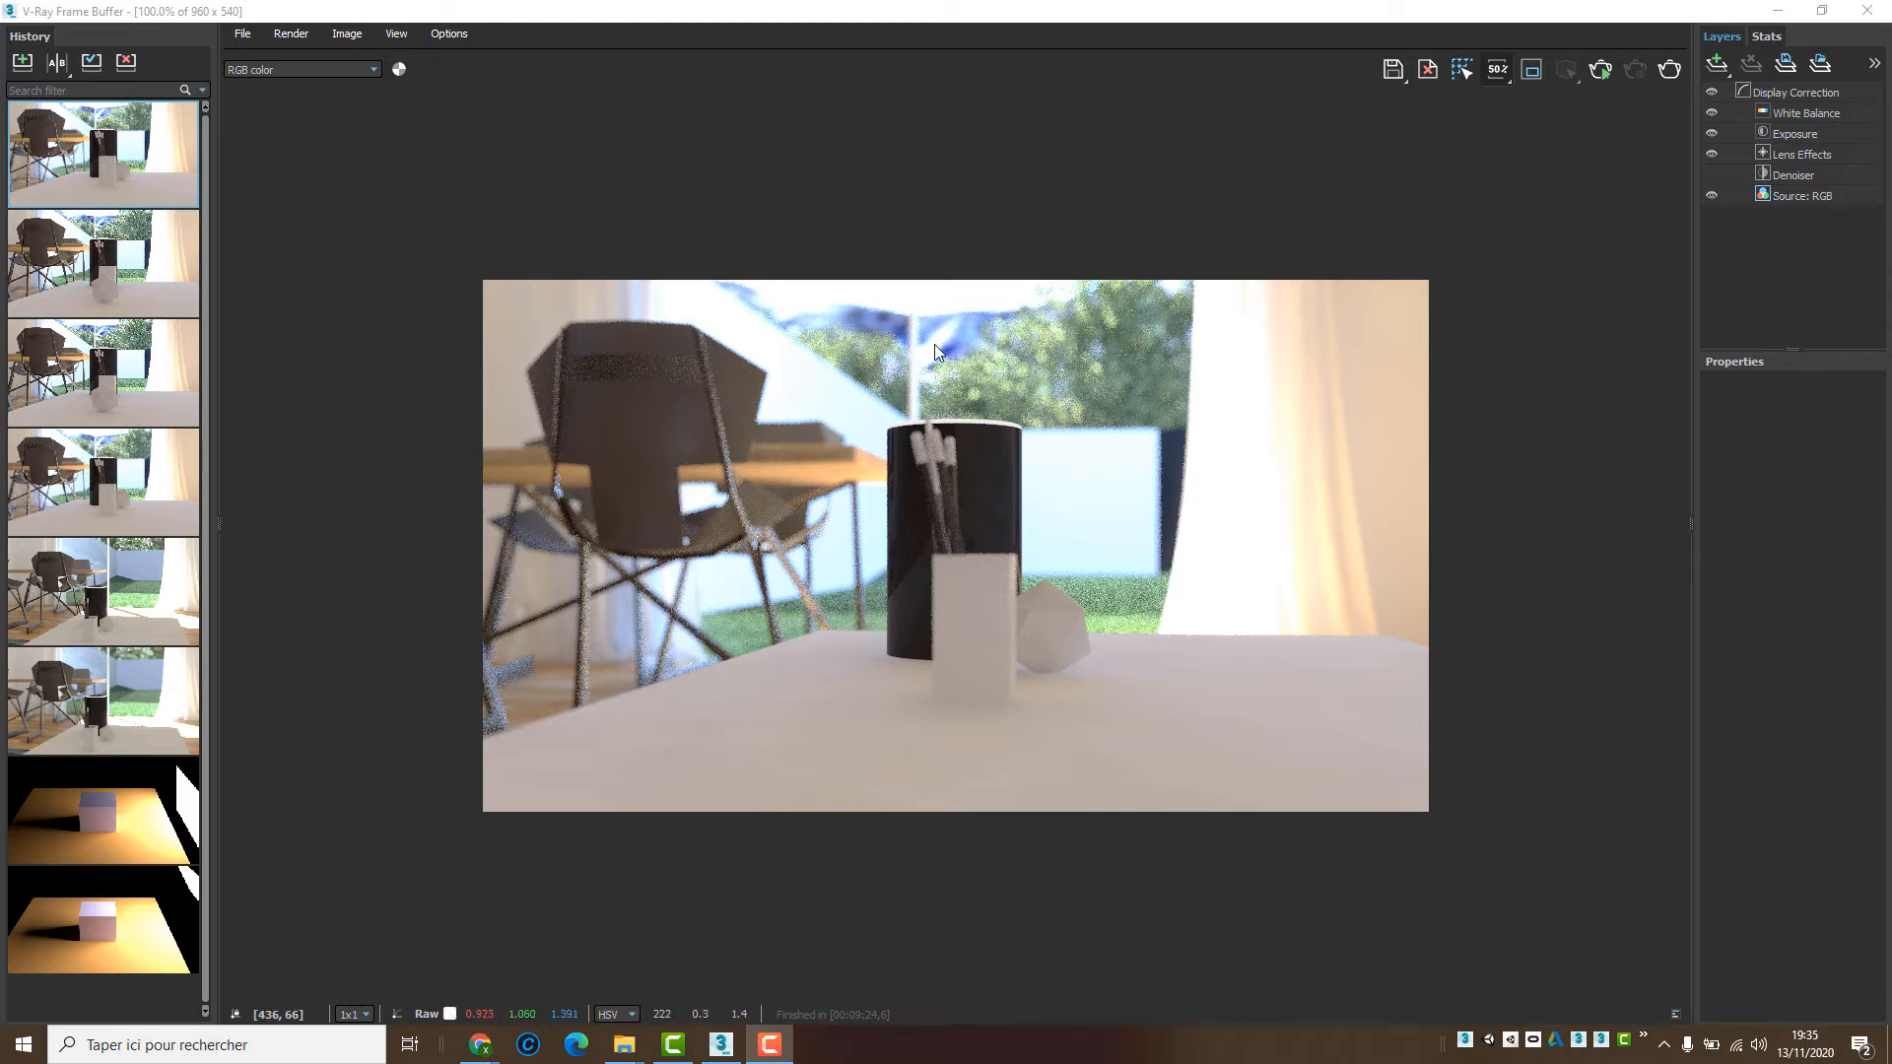
Uncover the V-Ray physical camera's parameters behind the render window and review its F-Number and shutter speed.
left_click_drag(1696, 12, 1457, 31)
left_click_drag(1696, 512, 1711, 1055)
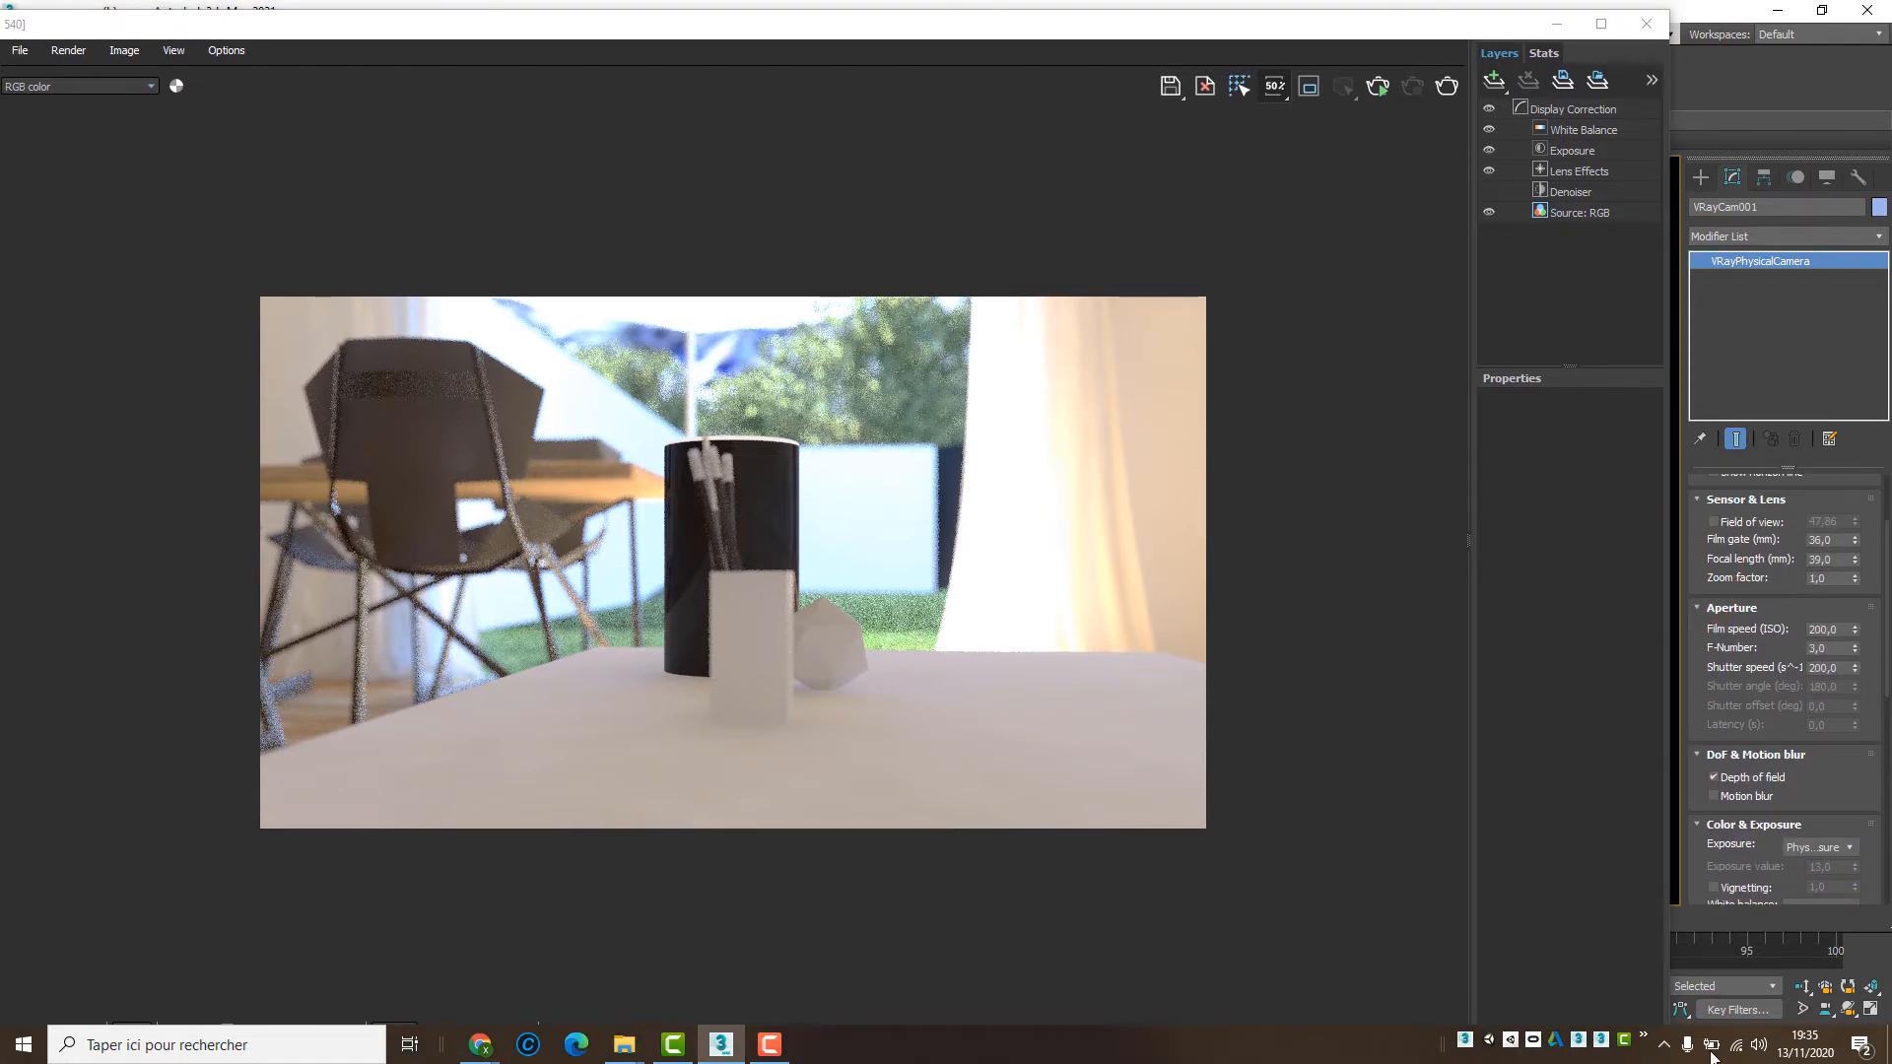
left_click(1835, 647)
left_click(1845, 667)
left_click(1839, 648)
left_click(1839, 648)
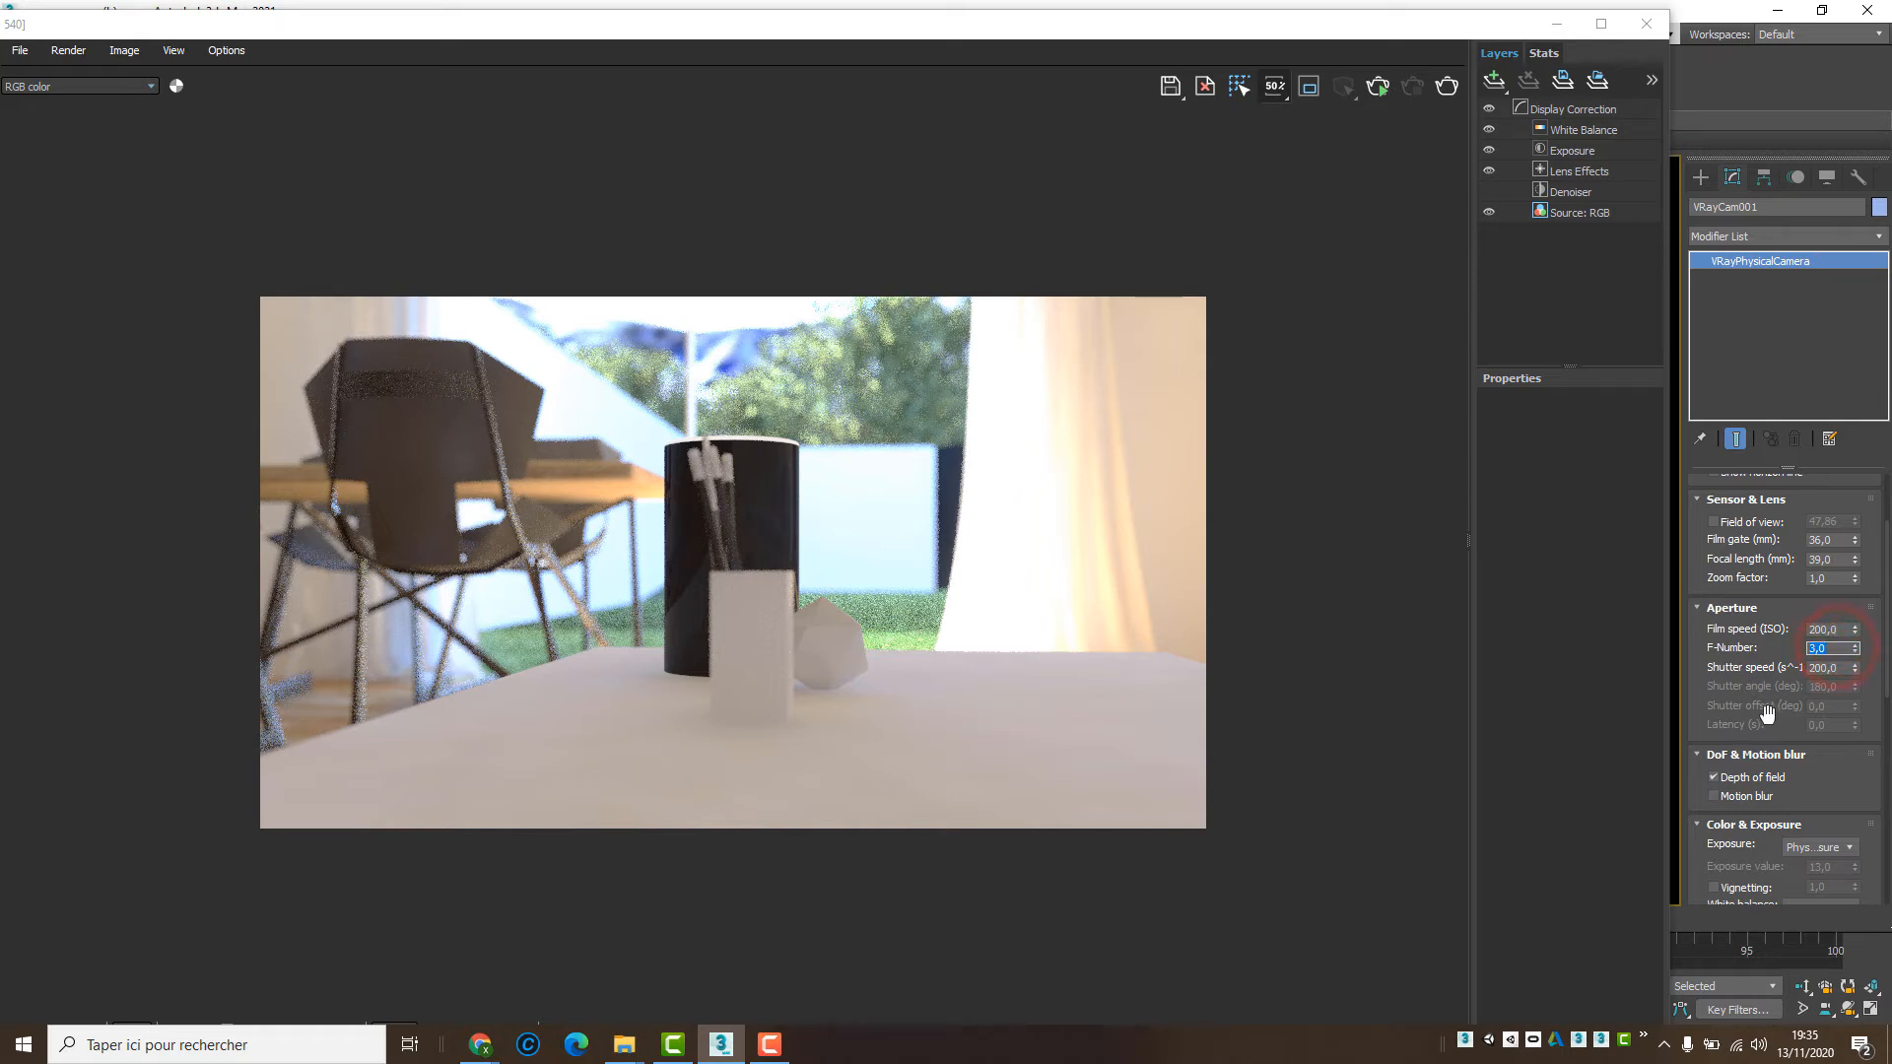
left_click(1835, 669)
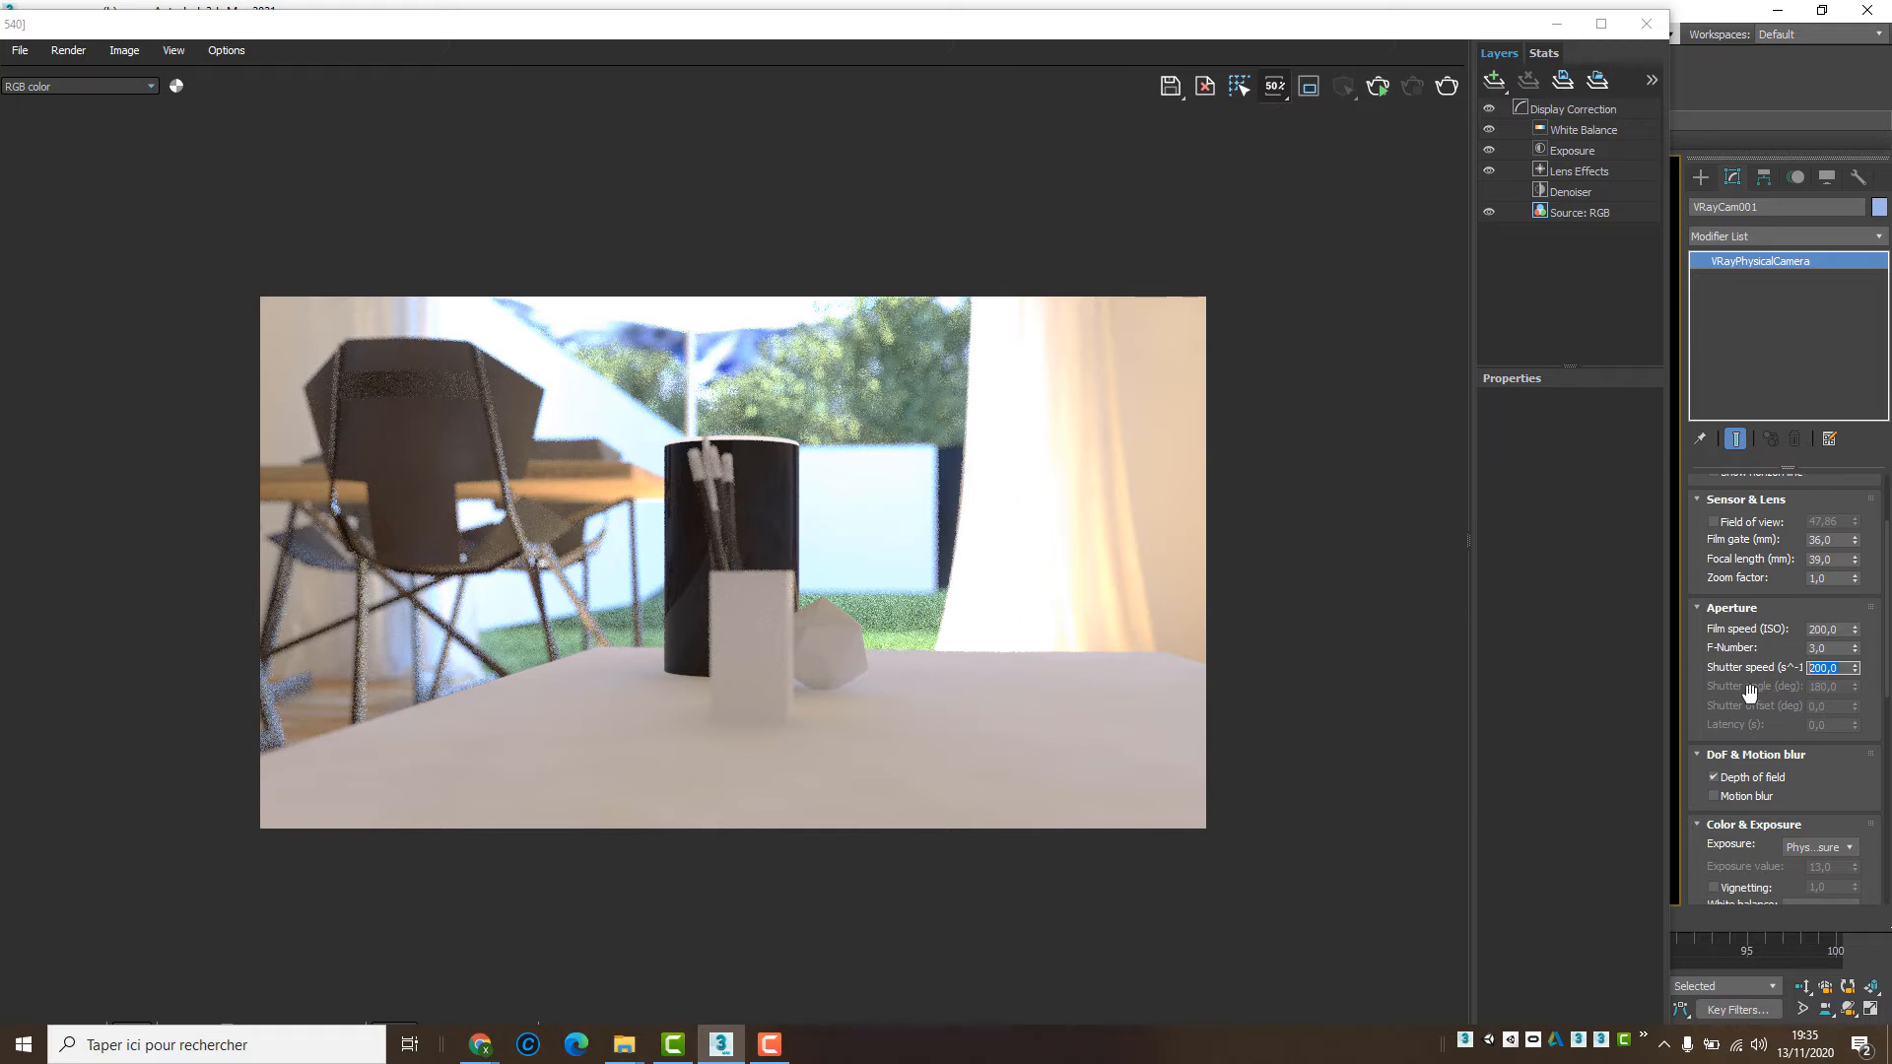
Disable depth of field and enable motion blur on the V-Ray physical camera, and minimize the render window.
scroll(1749, 693, "down", 3)
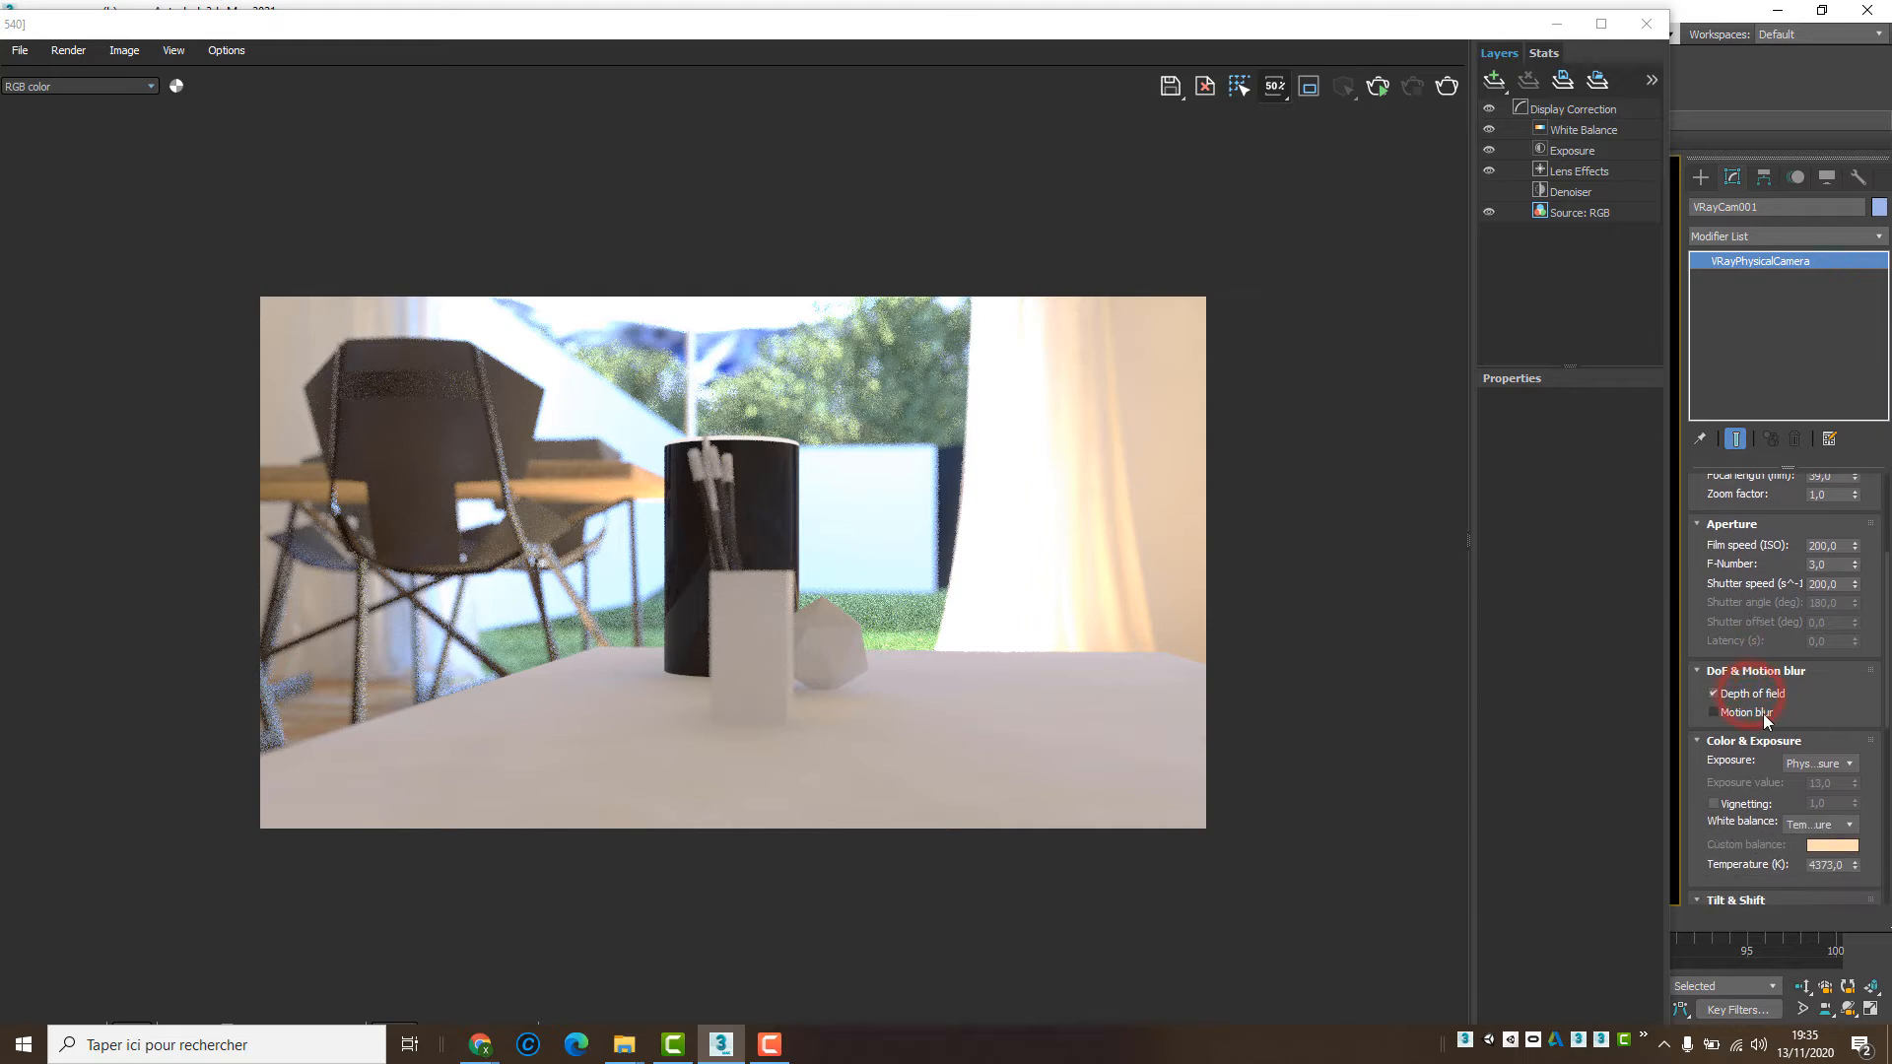
left_click(1740, 695)
left_click(1749, 714)
left_click(1552, 25)
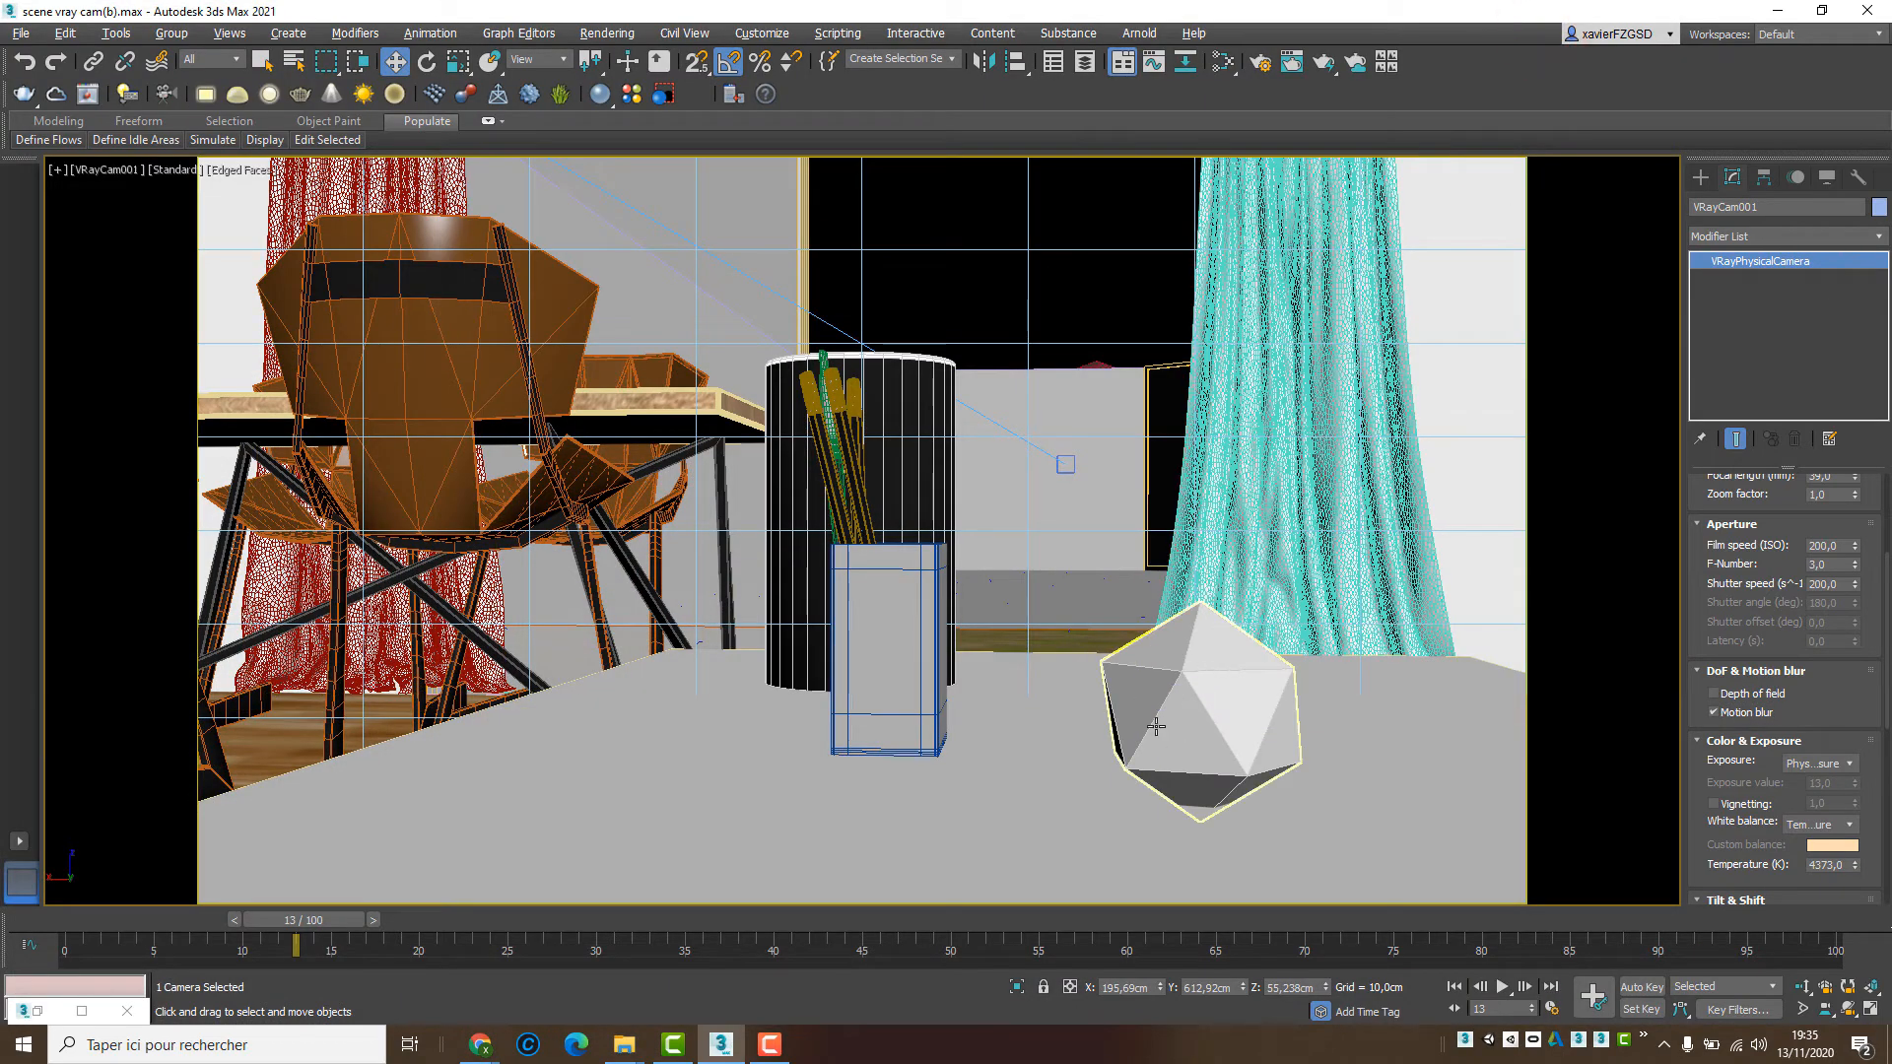
Scrub the animation to frame 29 and set the camera's rolling shutter mode to Right to left.
left_click_drag(315, 920, 393, 931)
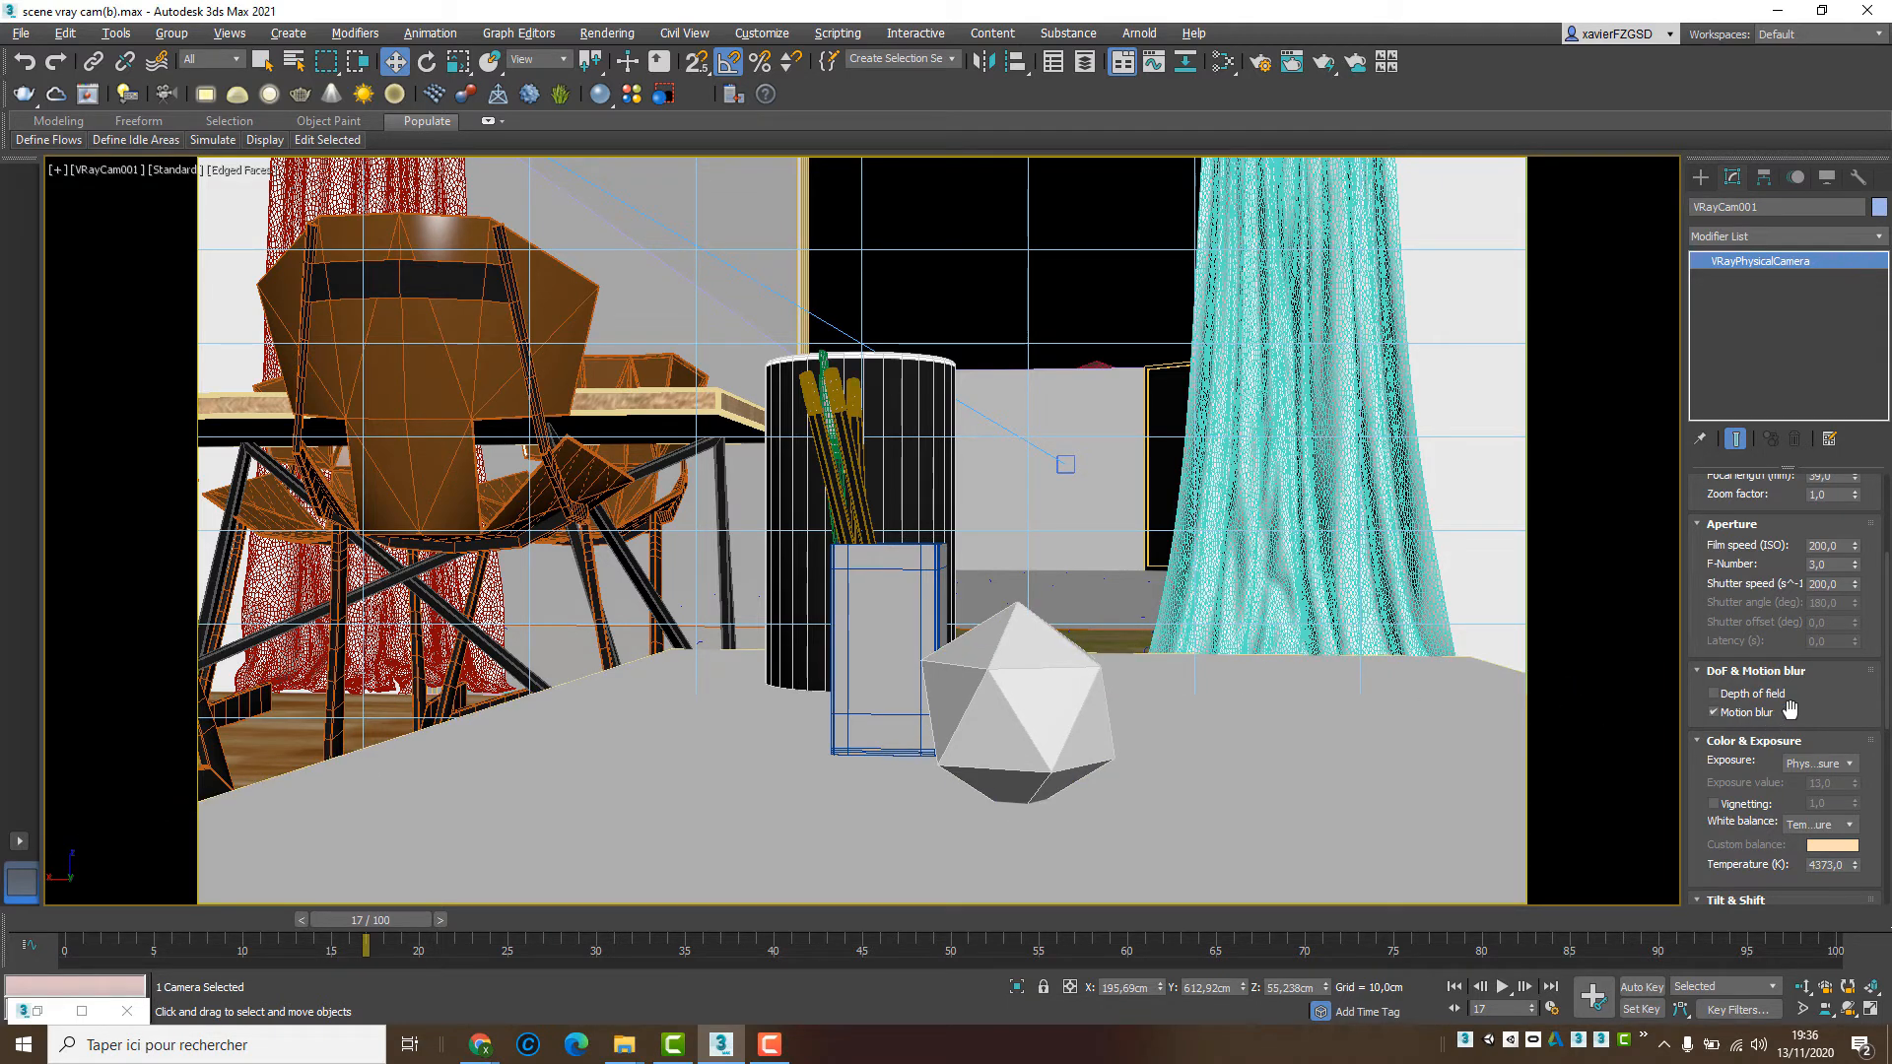
left_click_drag(1790, 708, 1844, 230)
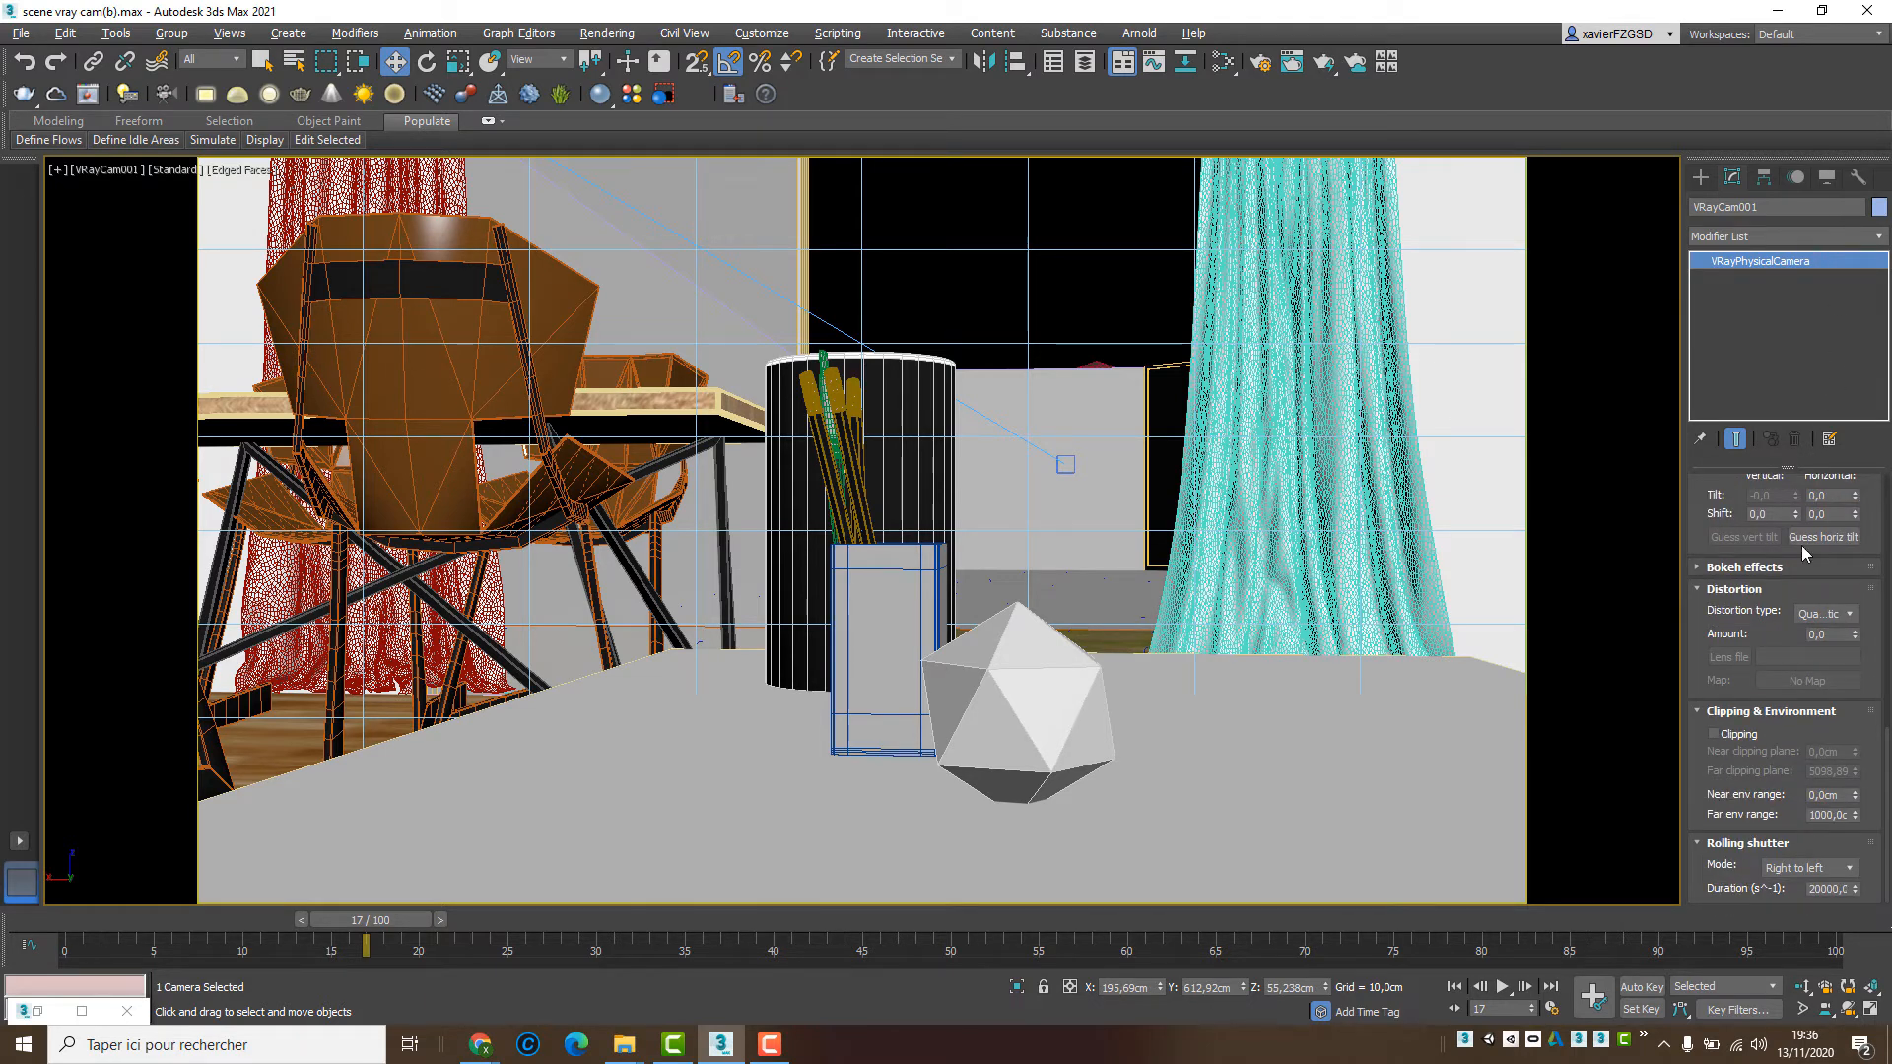
left_click_drag(1699, 807, 1699, 769)
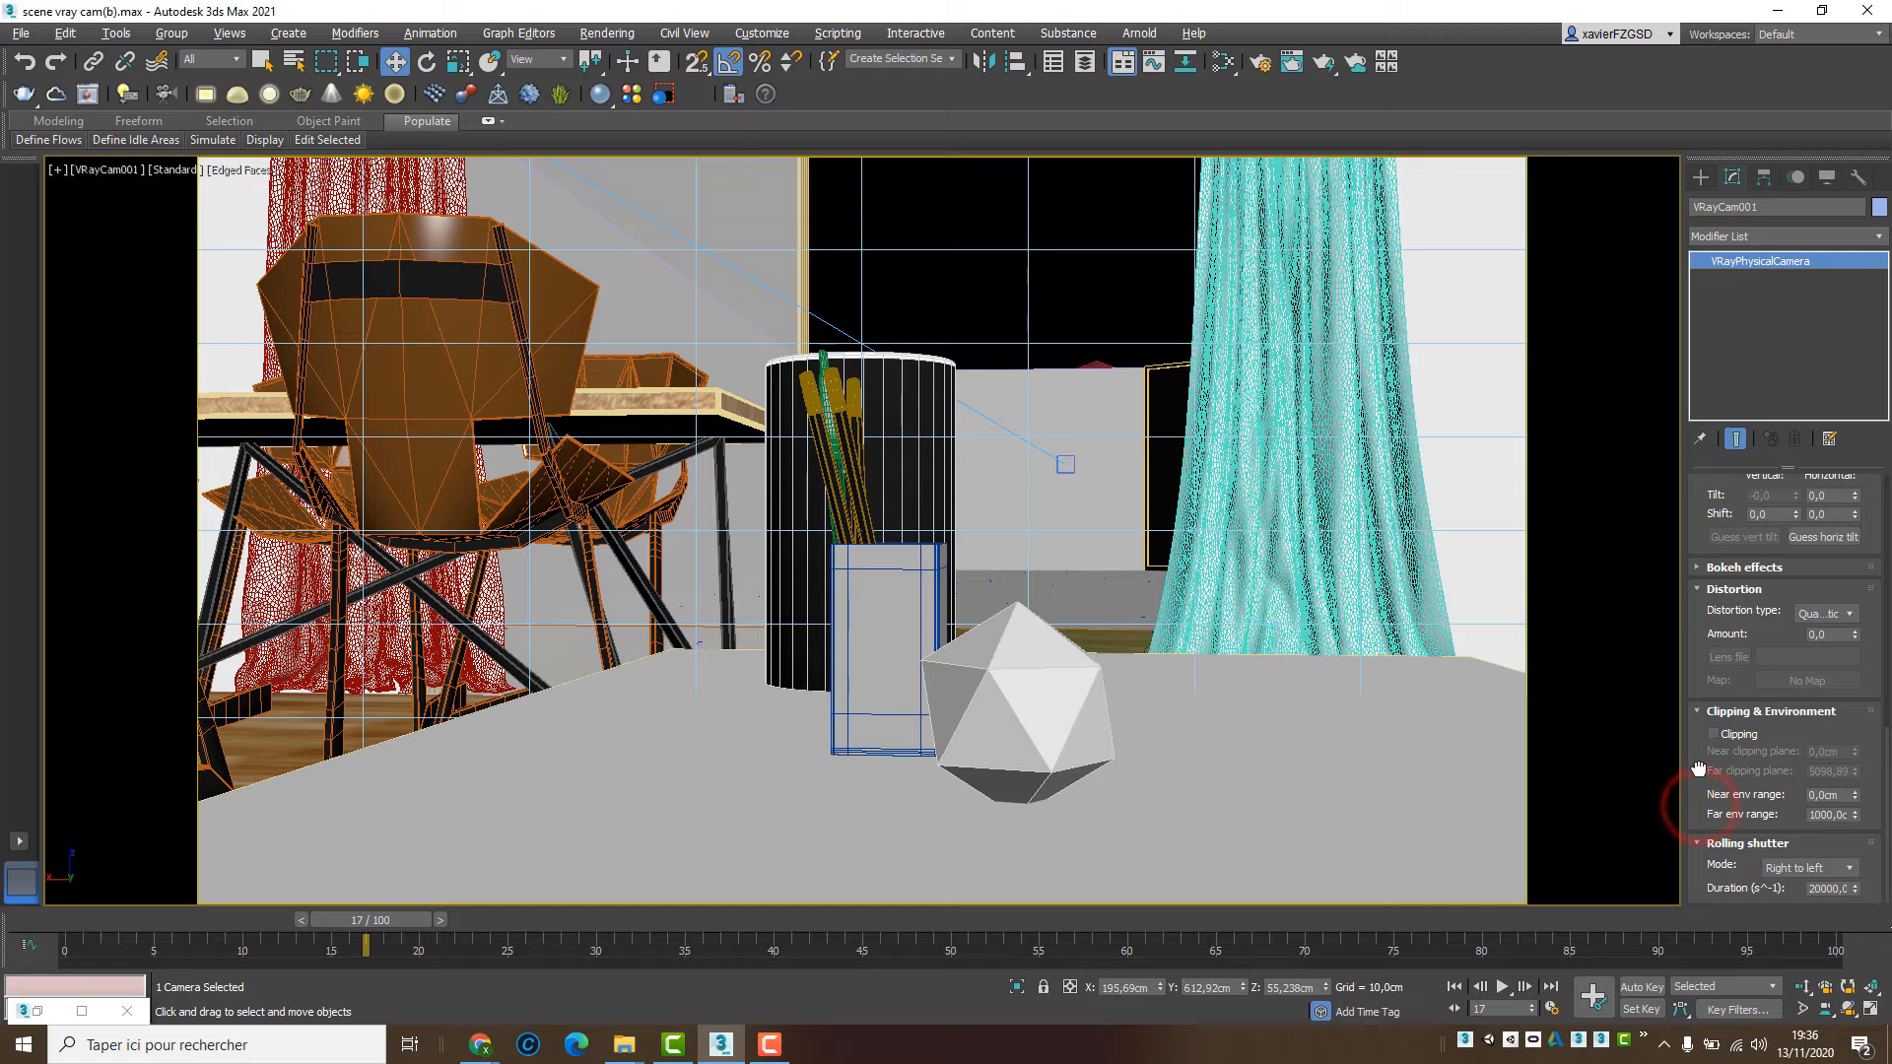
left_click_drag(412, 921, 626, 927)
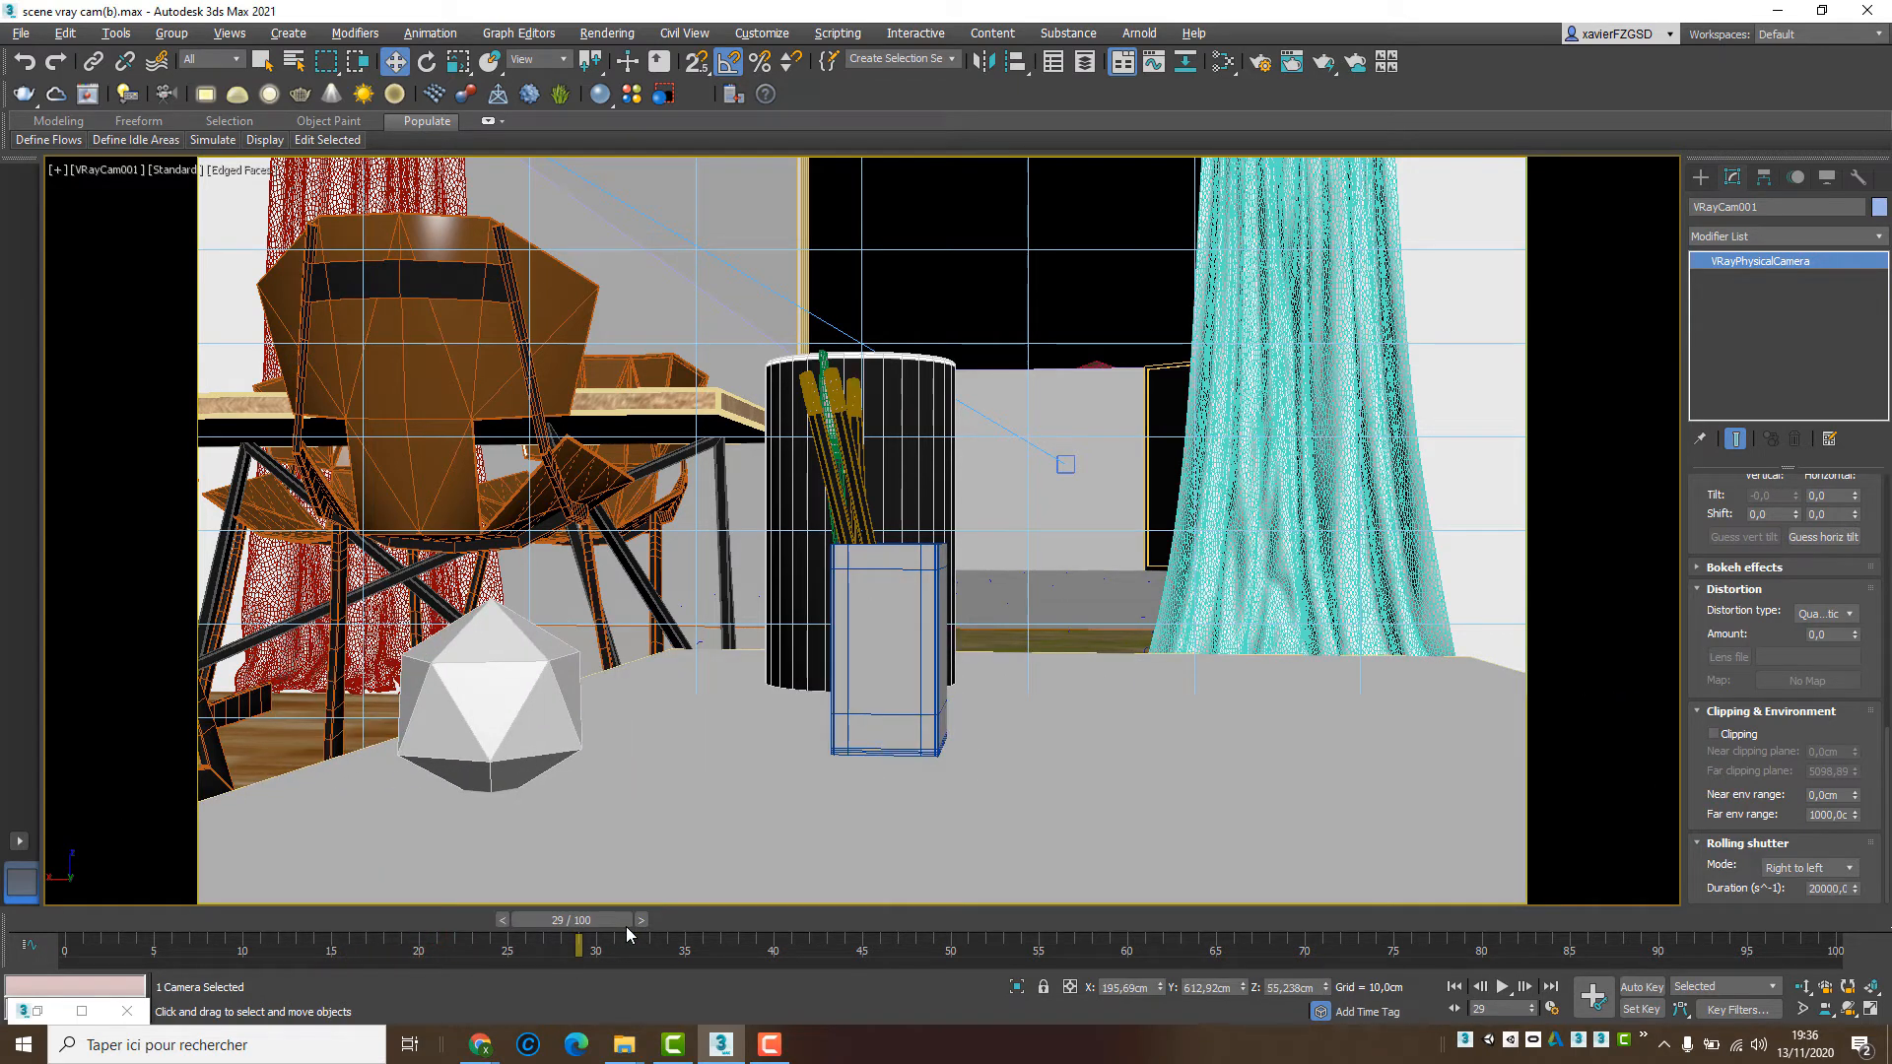
left_click(1809, 867)
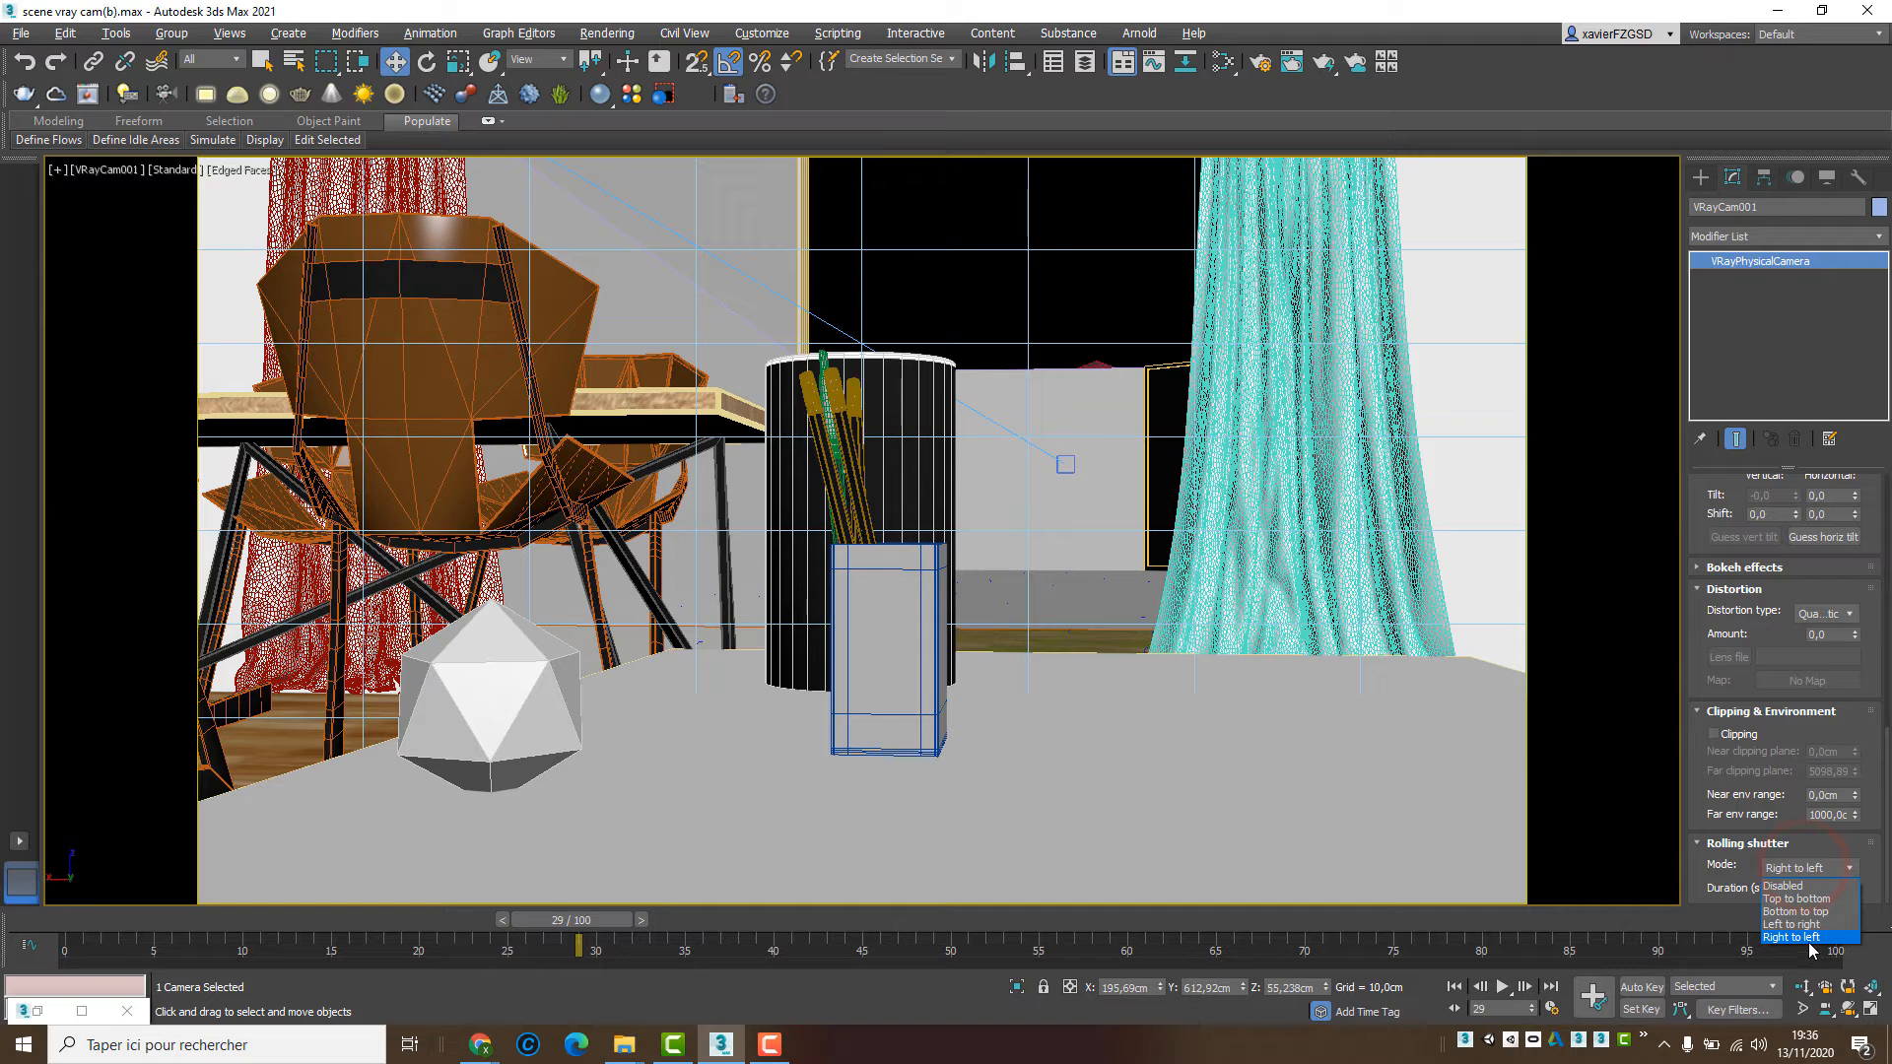
left_click(1821, 937)
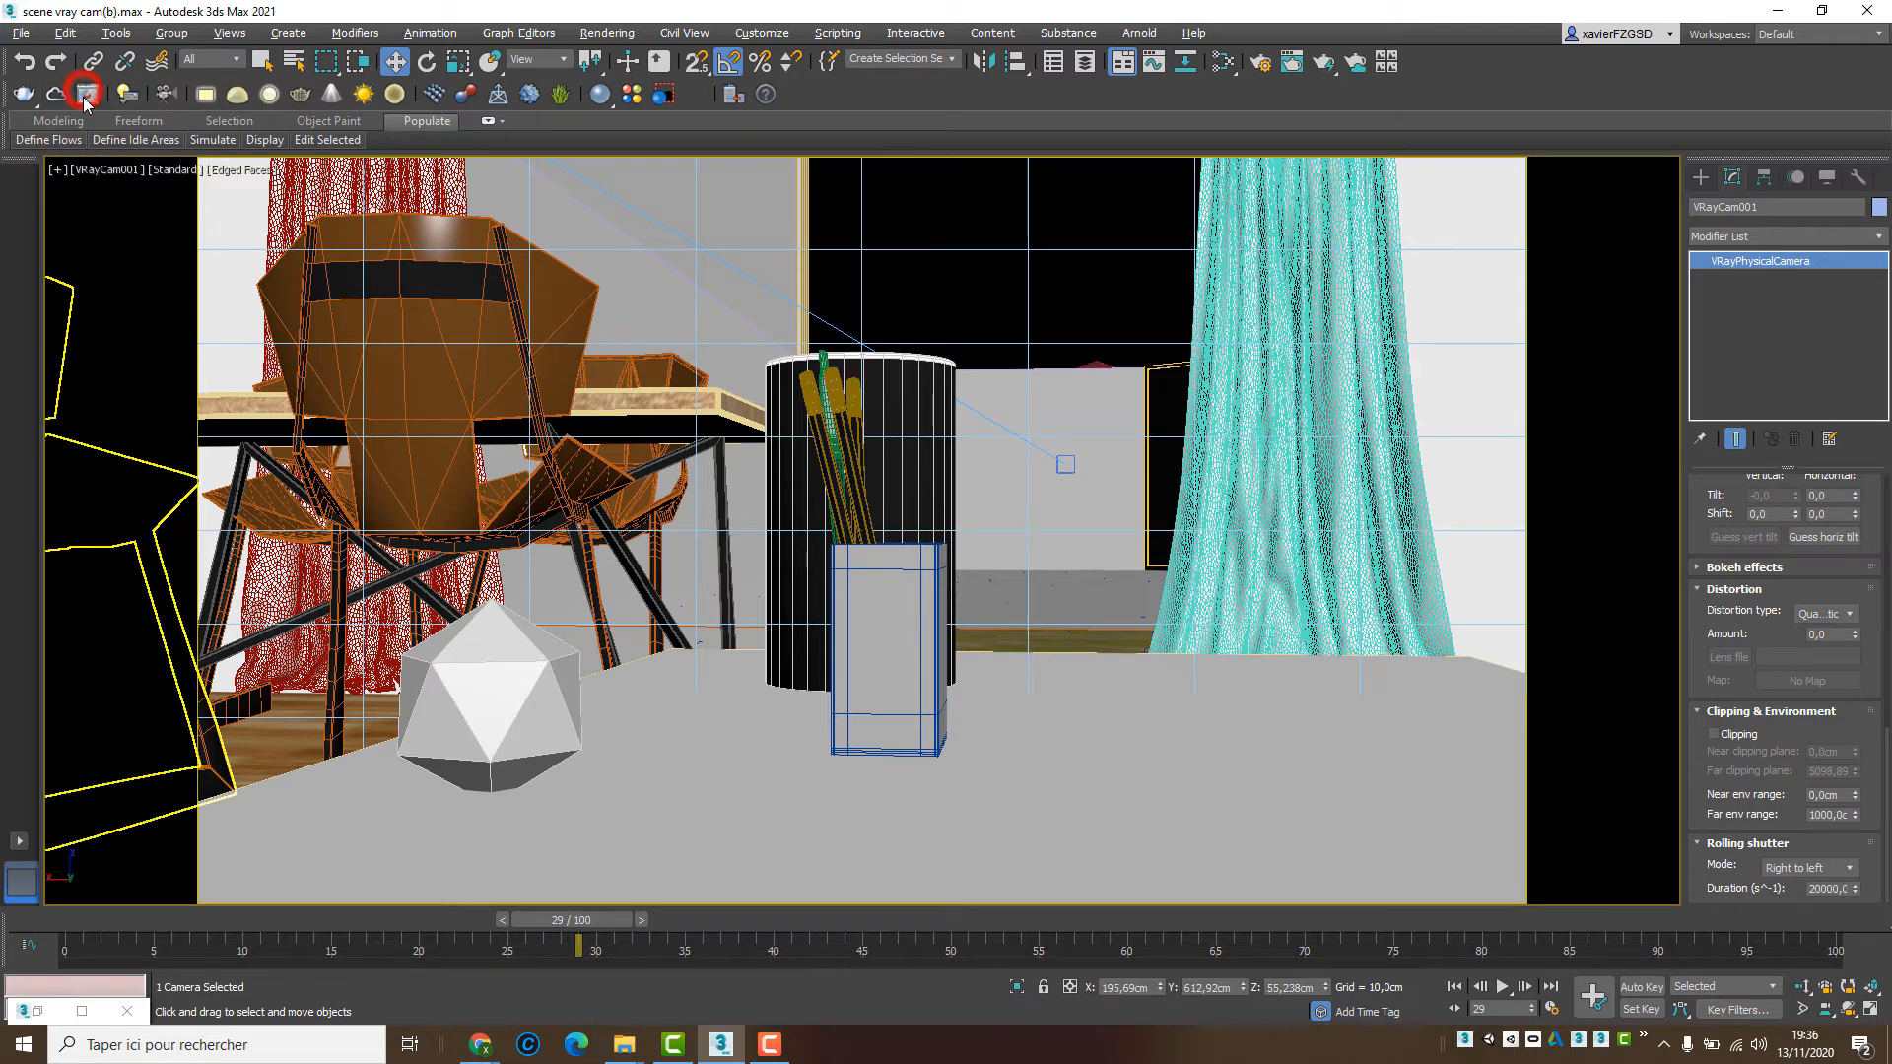
Restore the frame buffer and load the second render in the history, the 1355x762 one, for viewing.
left_click(83, 1015)
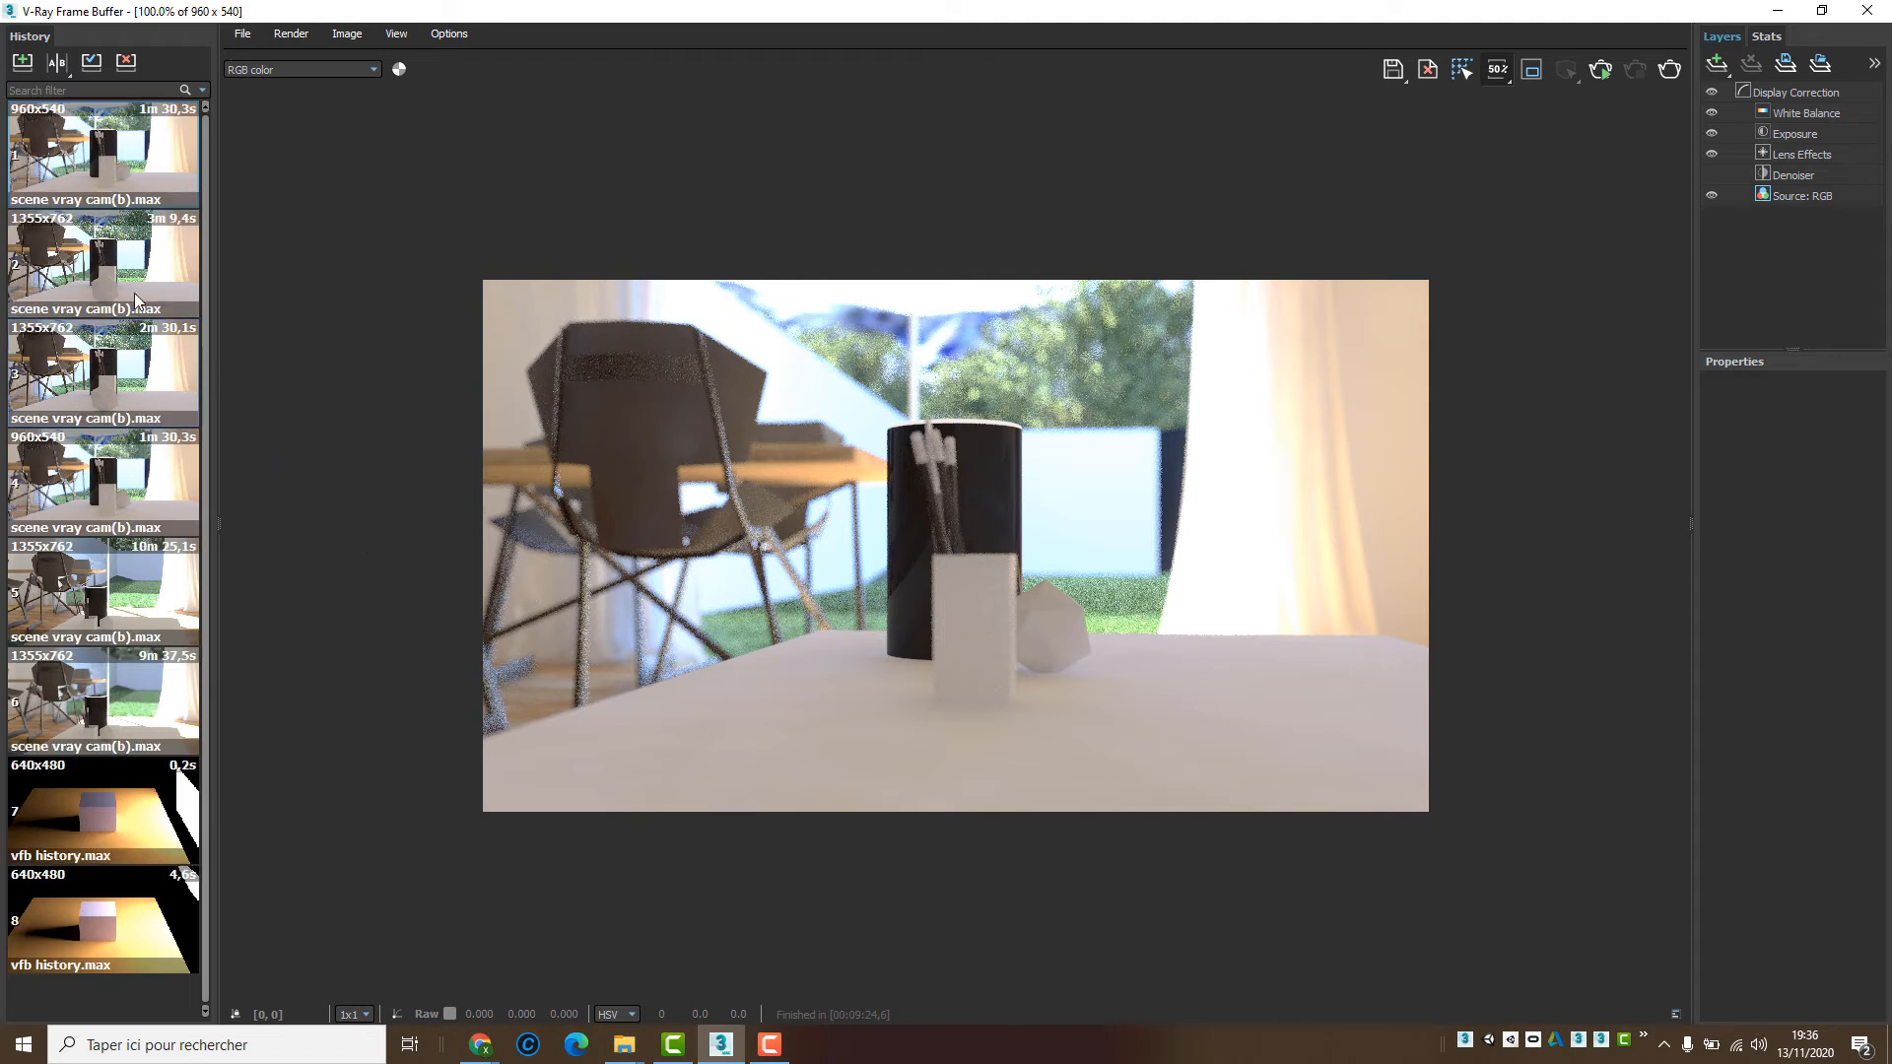
right_click(95, 261)
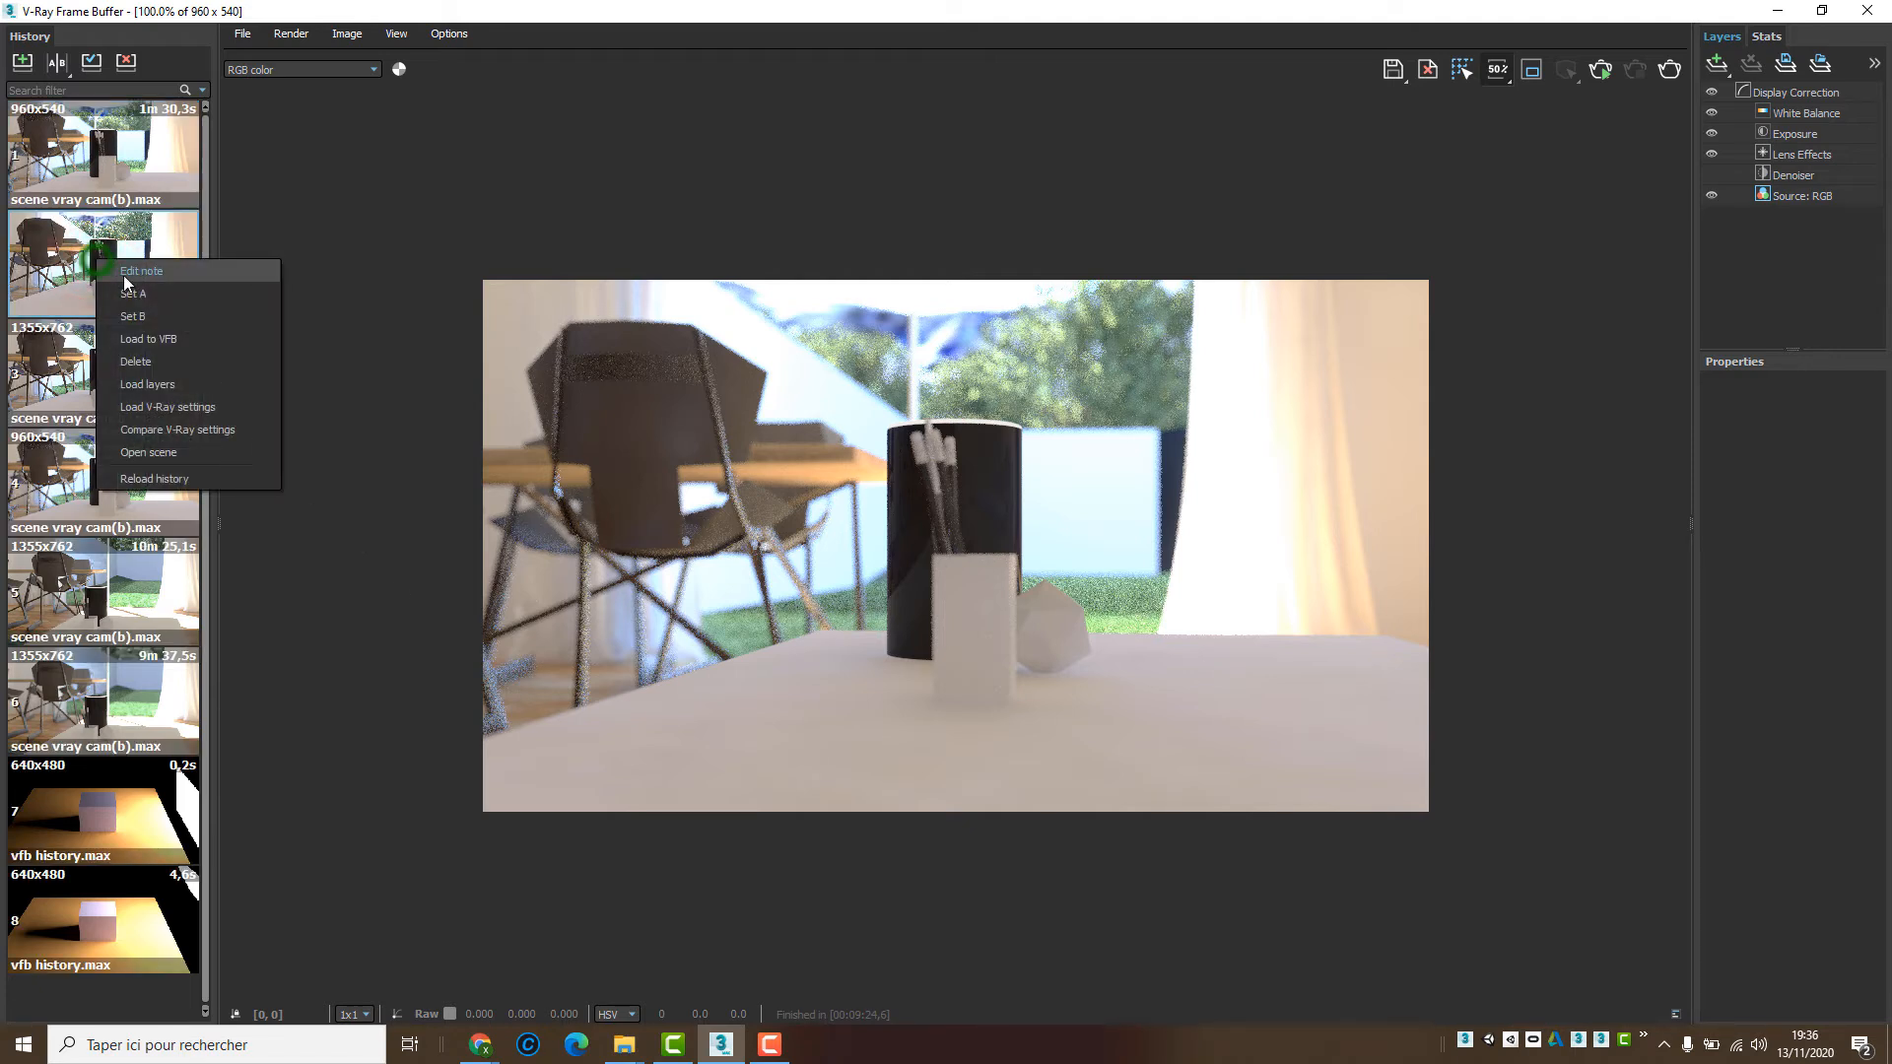
left_click(156, 339)
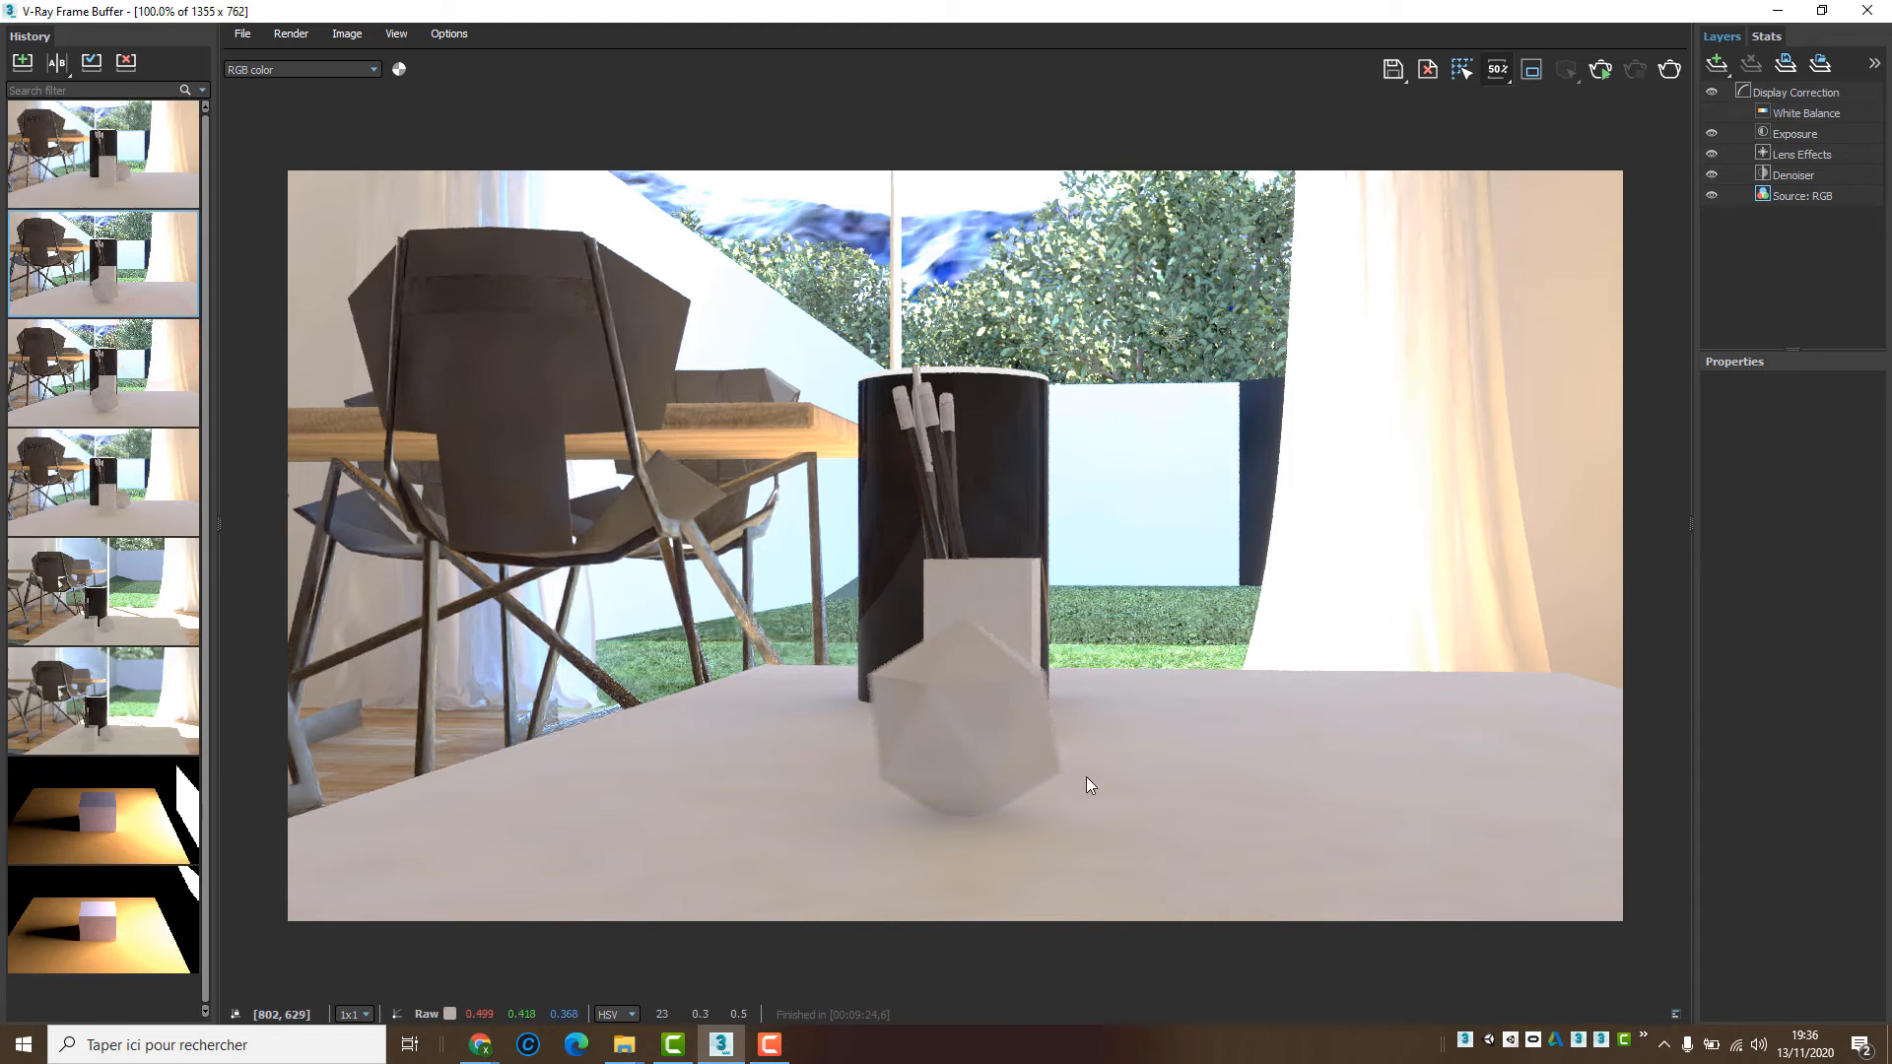
Compare history renders A and B with the split divider, examining the motion blur on the polyhedron at 200% zoom.
left_click(56, 67)
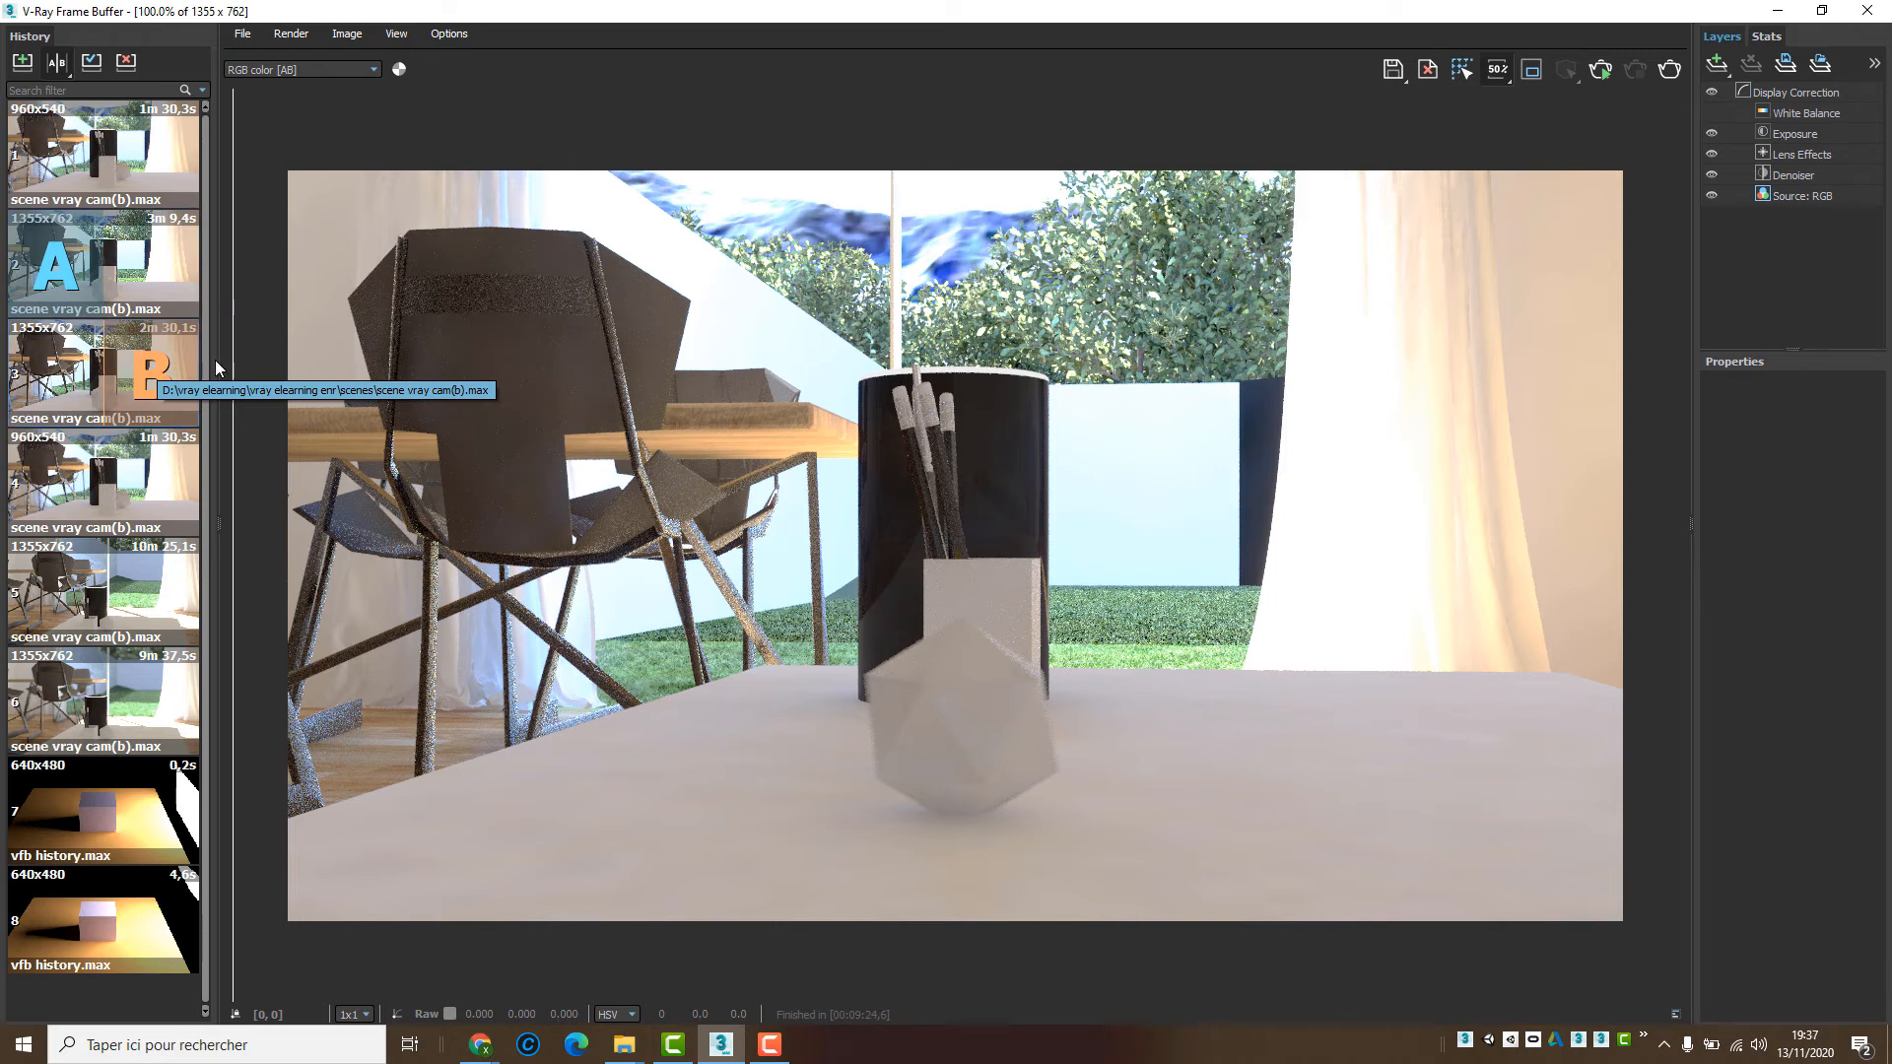
left_click_drag(237, 542, 1124, 656)
left_click(900, 756)
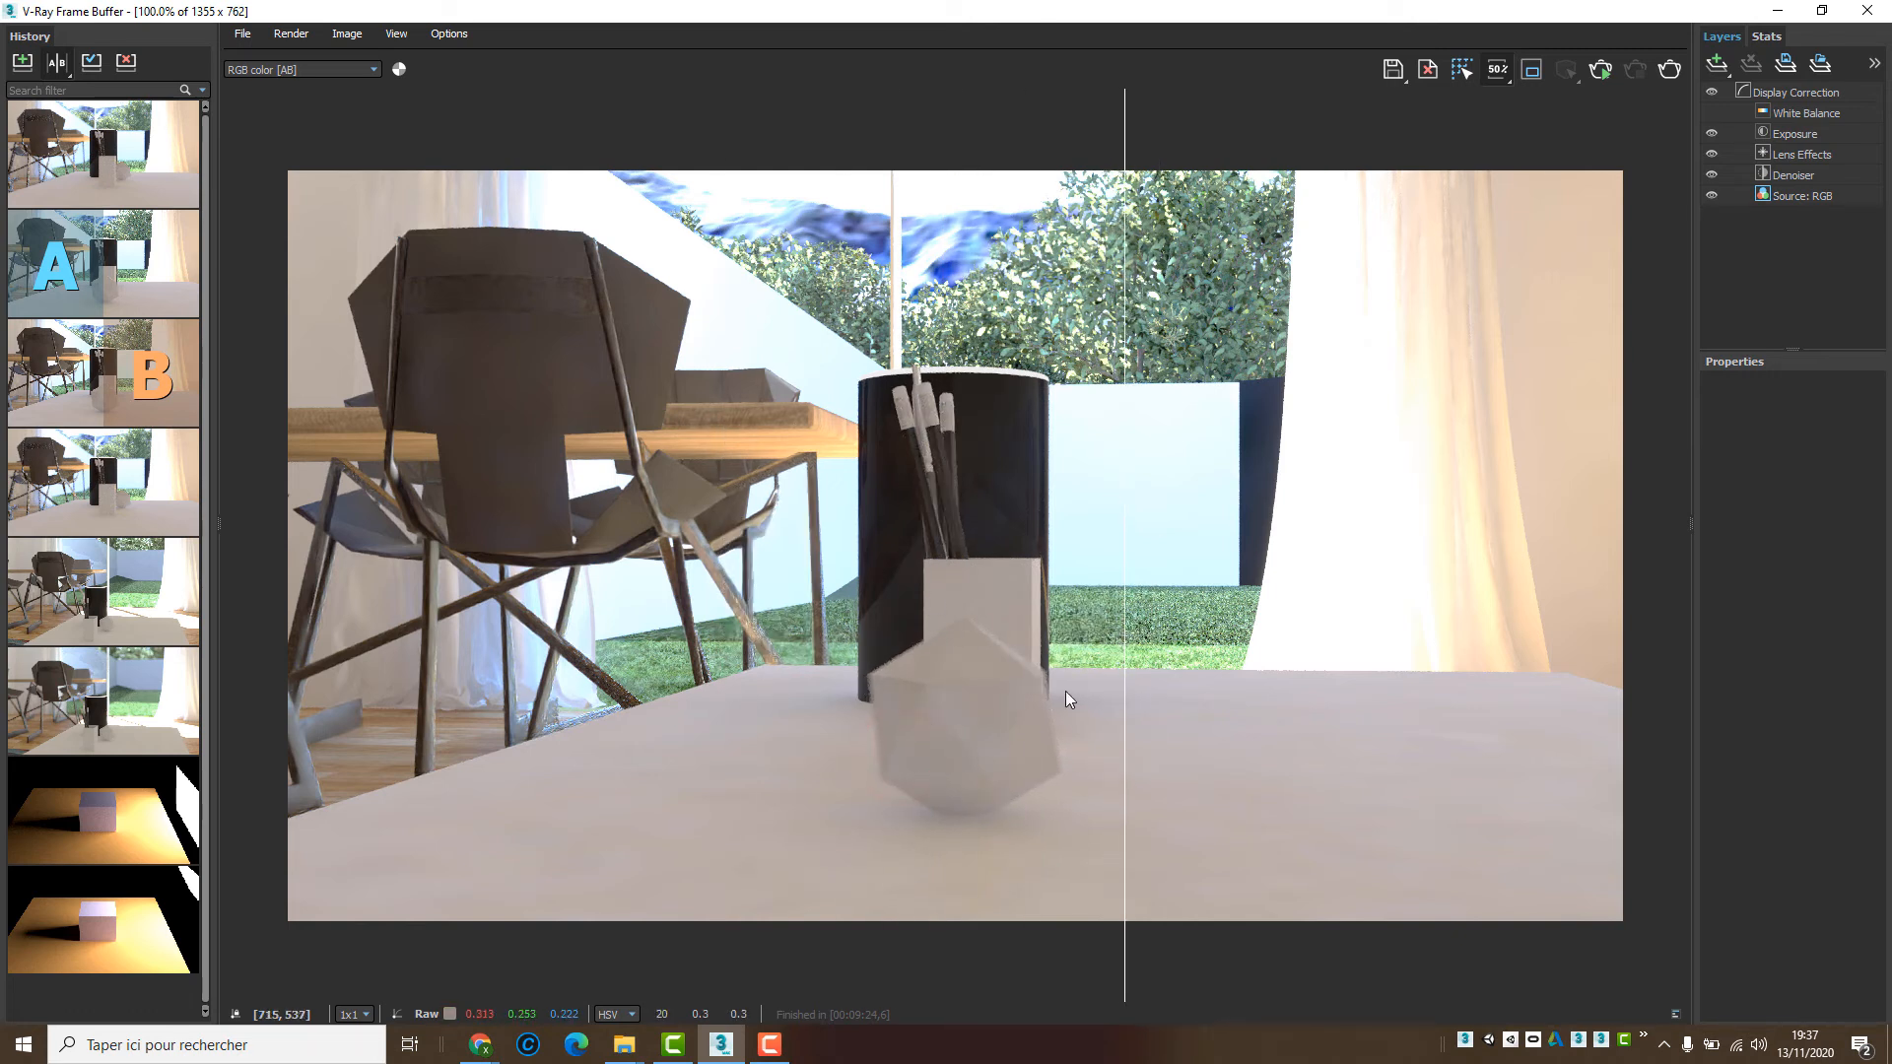
left_click_drag(1128, 694, 634, 694)
scroll(977, 724, "up", 1)
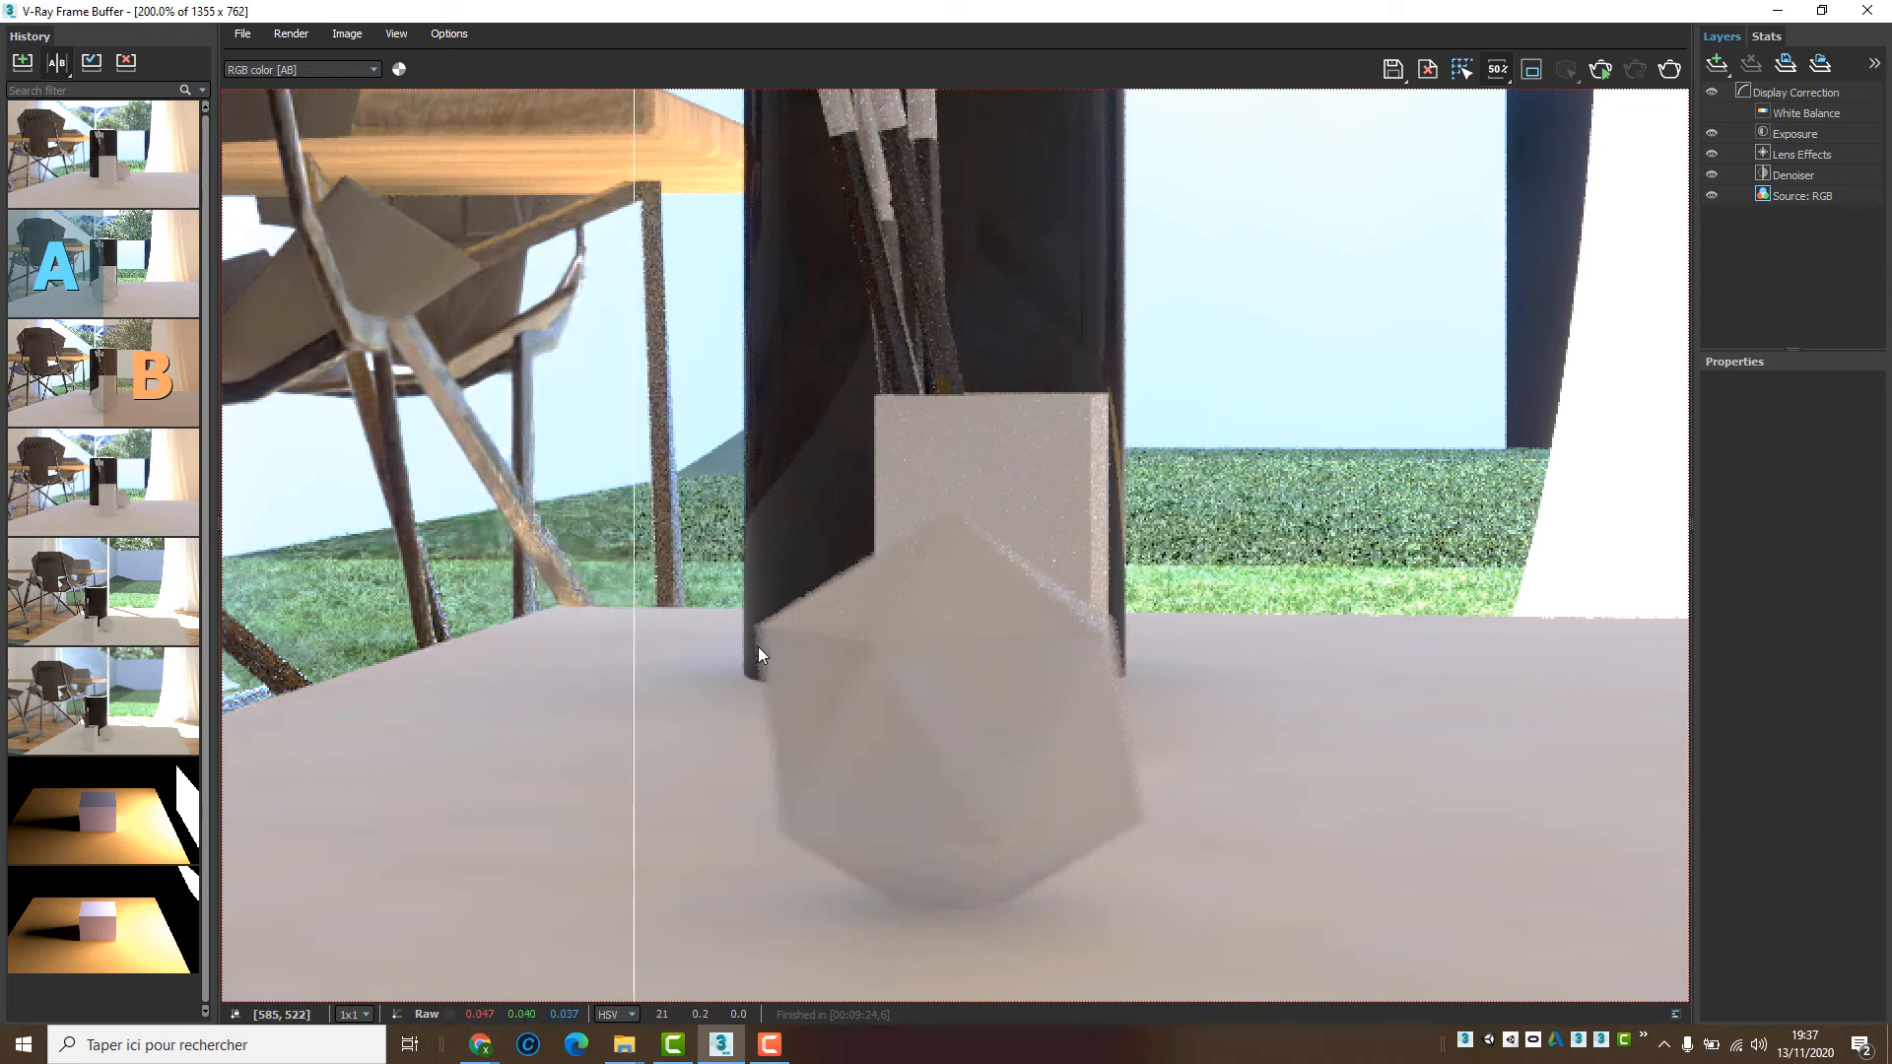
mouse_move(634, 663)
left_mouse_down()
mouse_move(1373, 663)
mouse_move(583, 682)
mouse_move(1605, 663)
mouse_move(506, 676)
mouse_move(1507, 676)
mouse_move(600, 689)
mouse_move(1288, 688)
mouse_move(649, 680)
left_mouse_up()
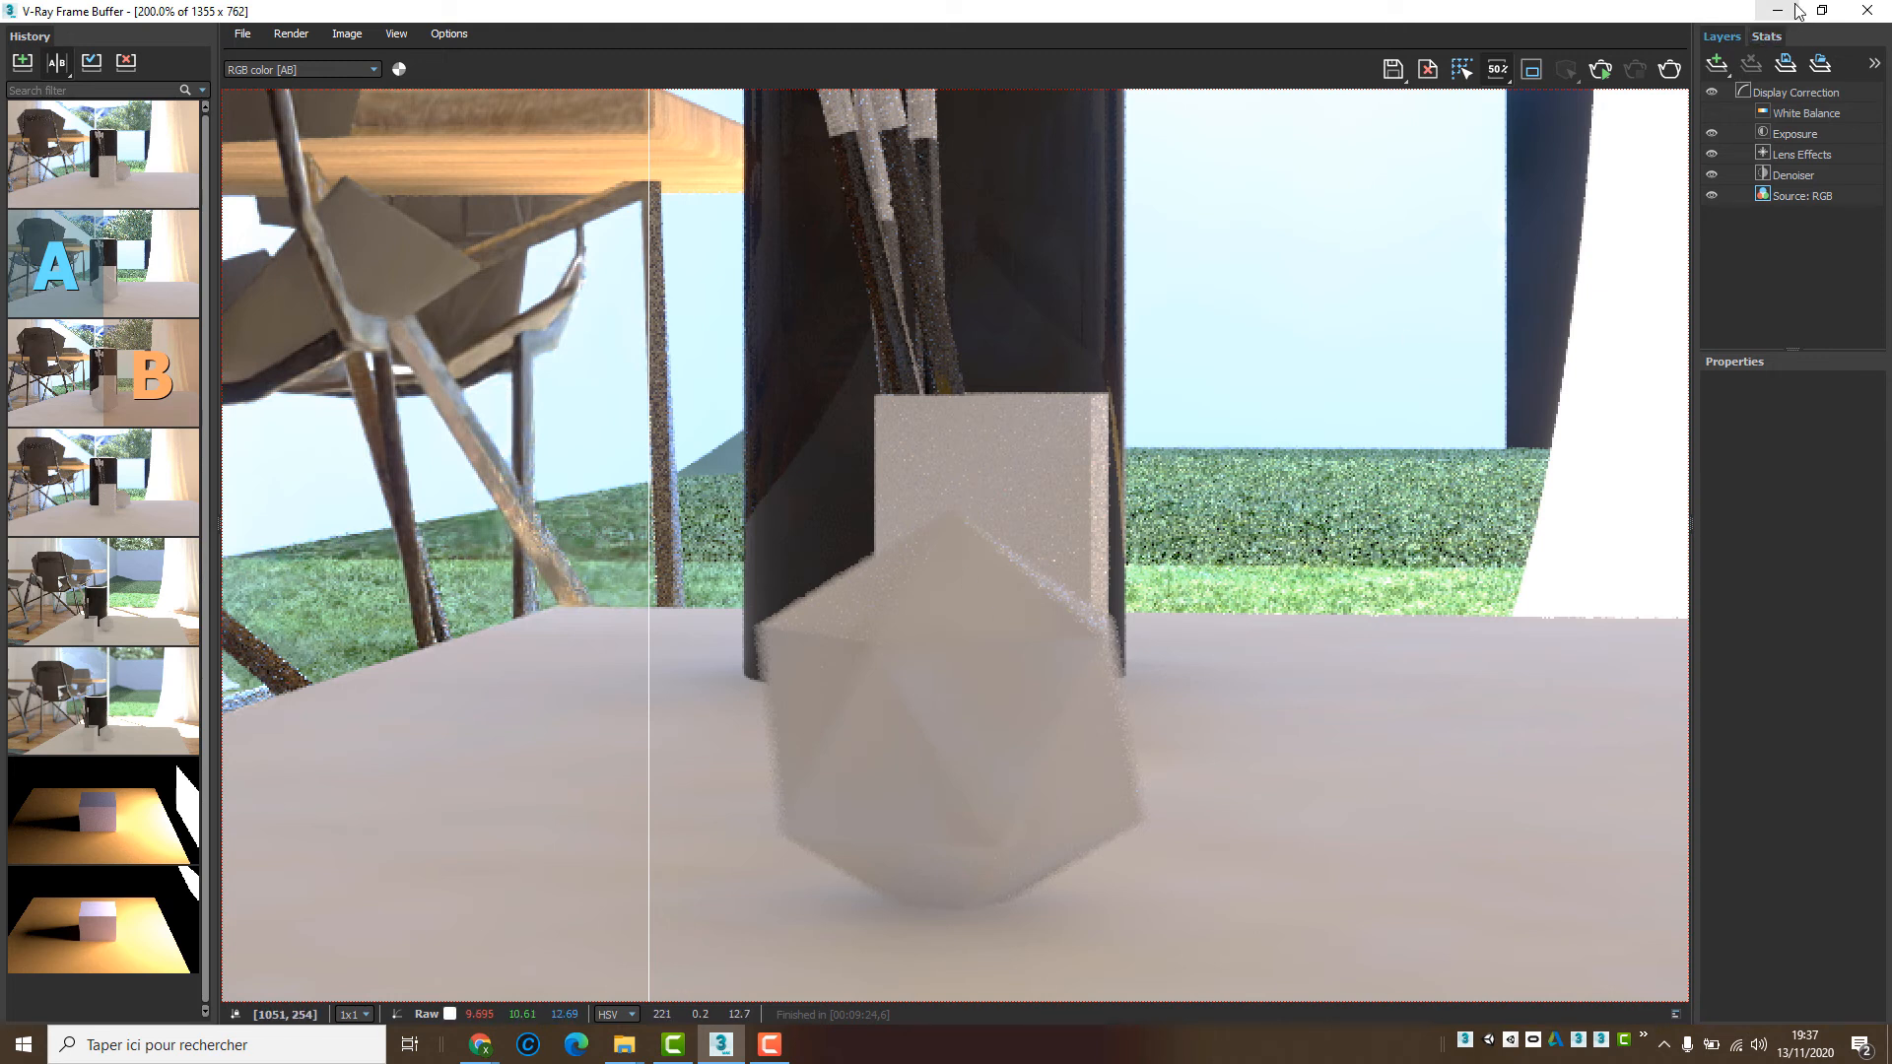
left_click(647, 493)
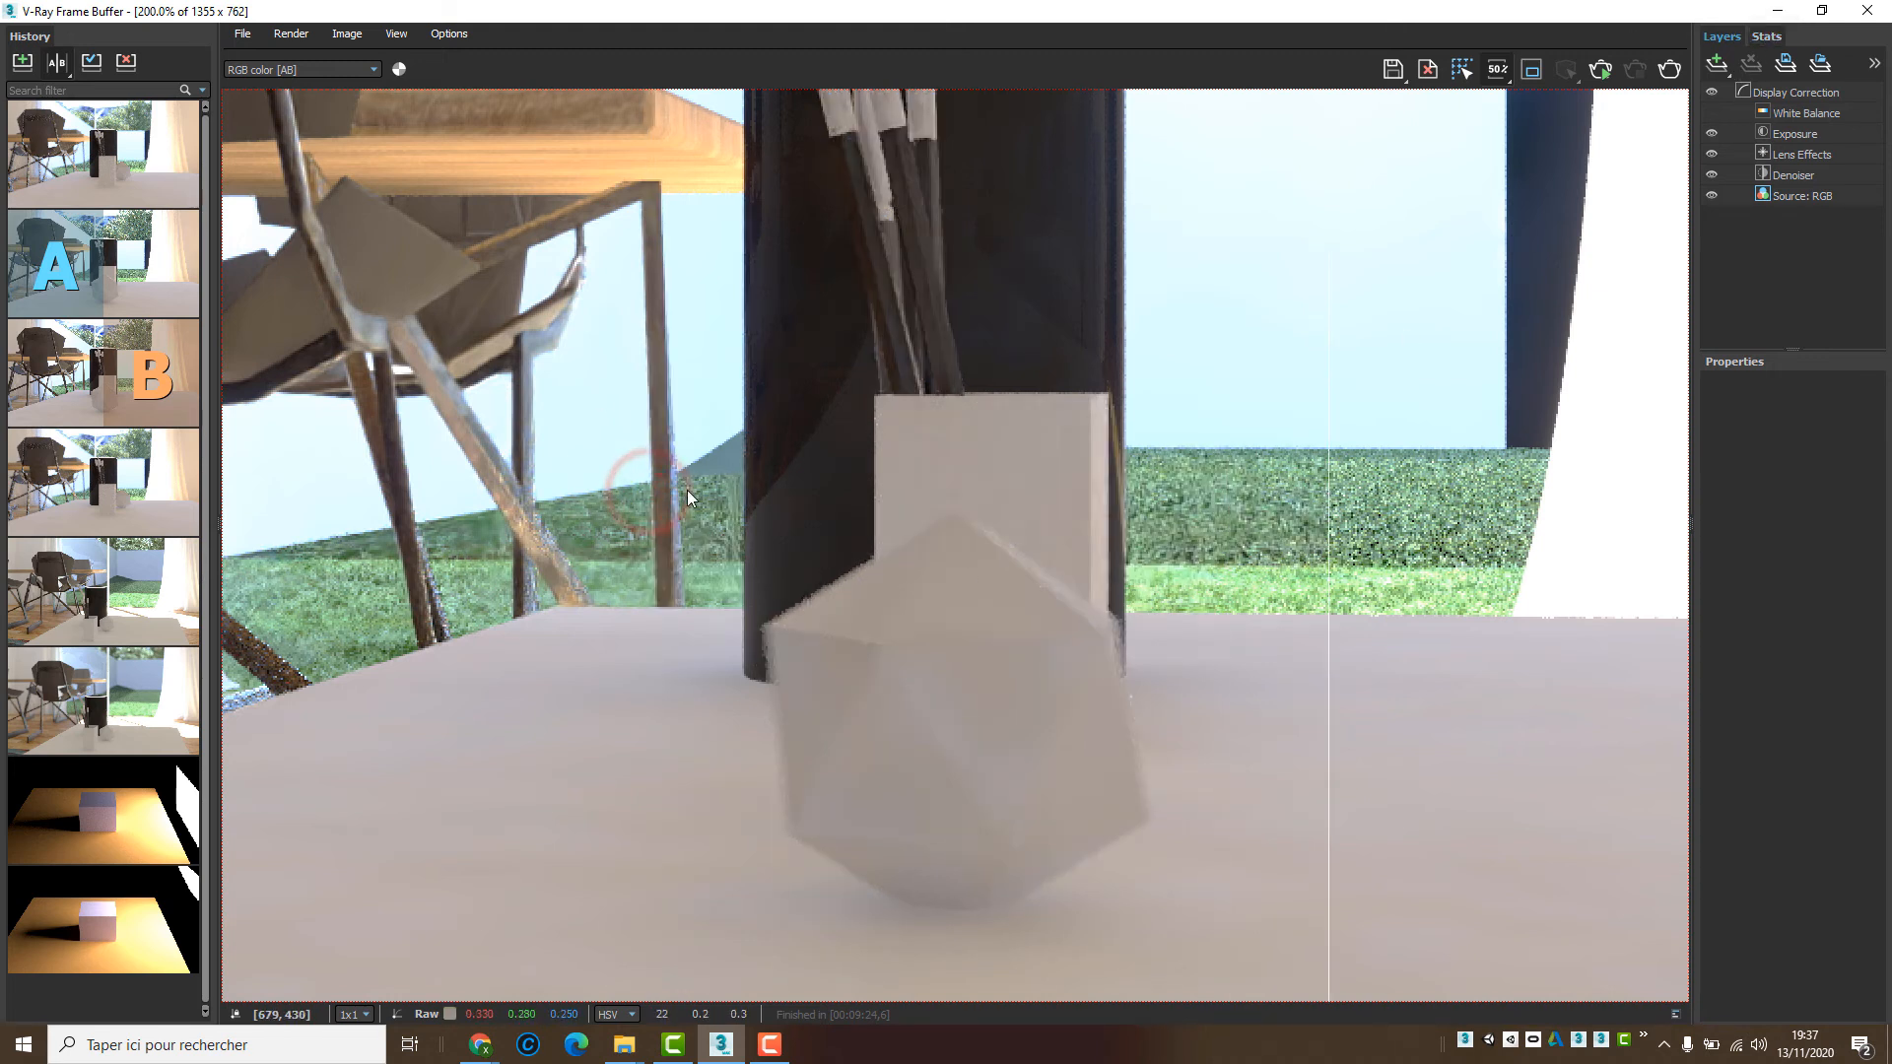
Return to the camera's parameters and review the rolling shutter duration, then the aperture and motion blur settings.
left_click(1777, 12)
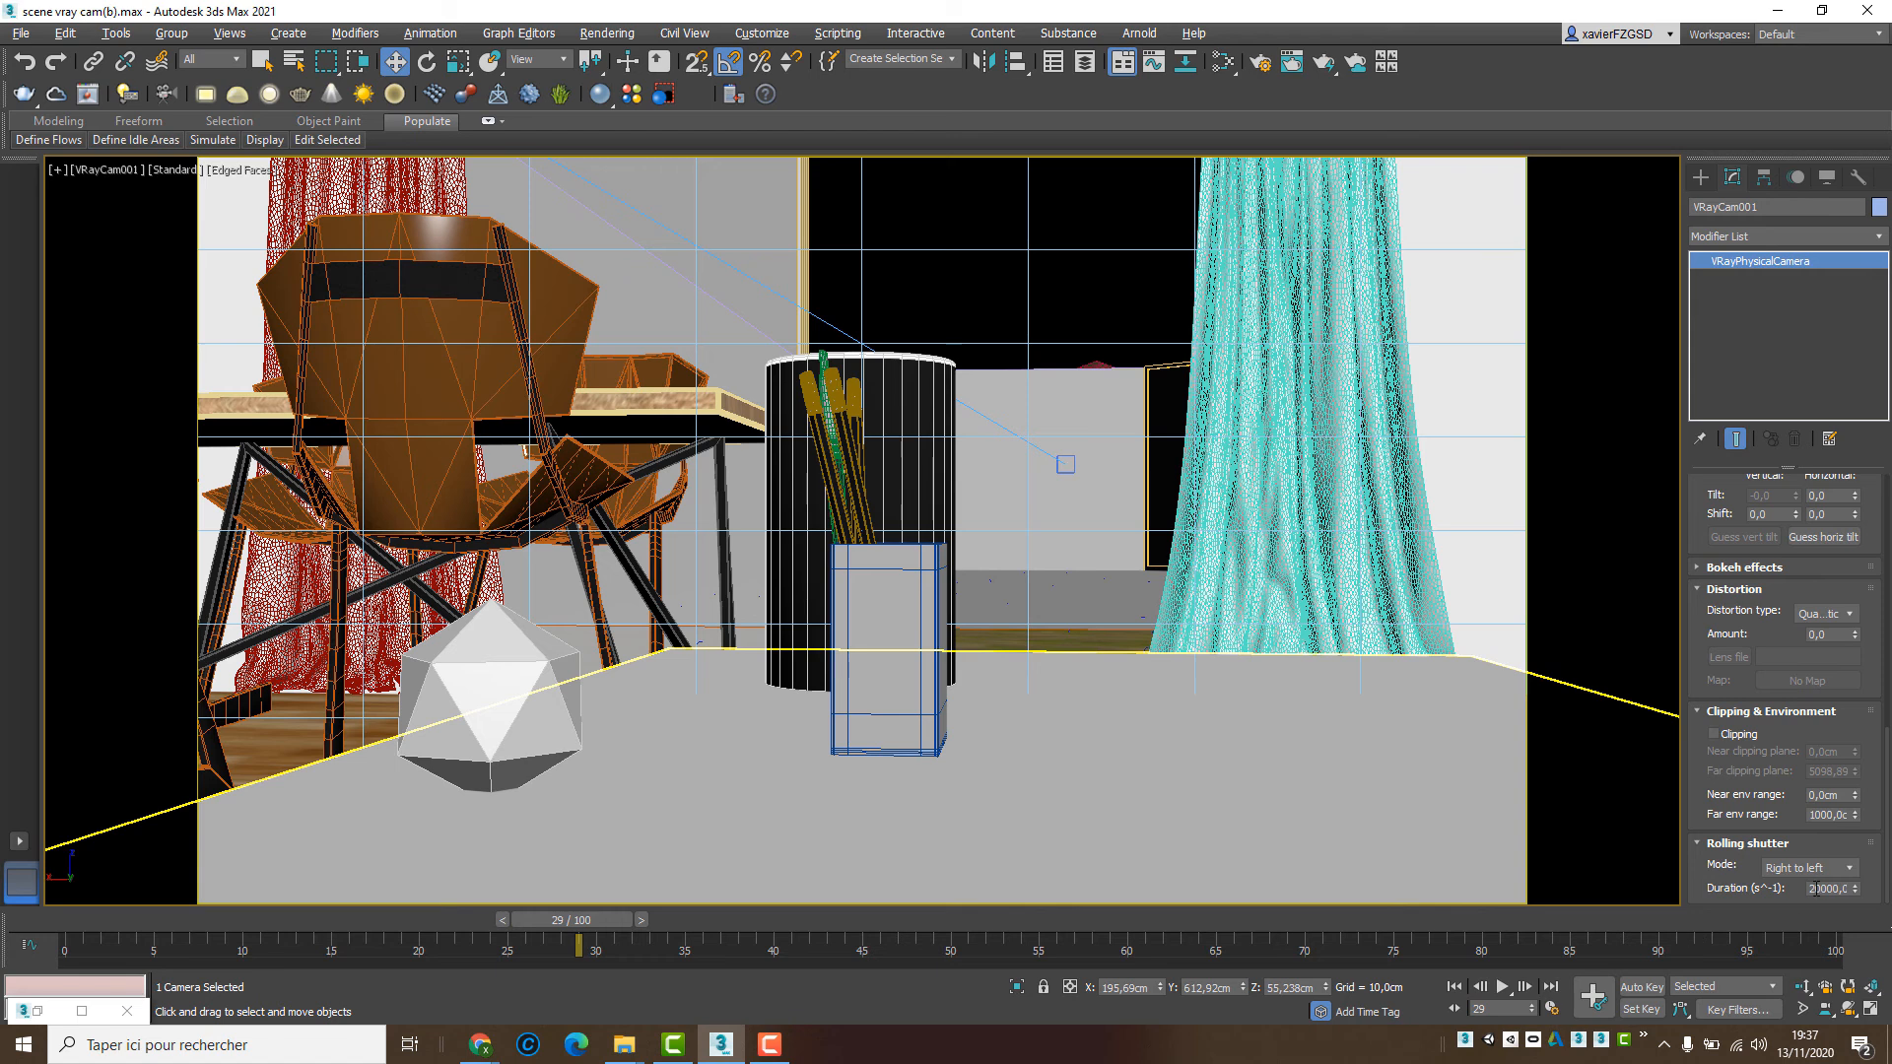
double_click(1835, 887)
left_click(1872, 668)
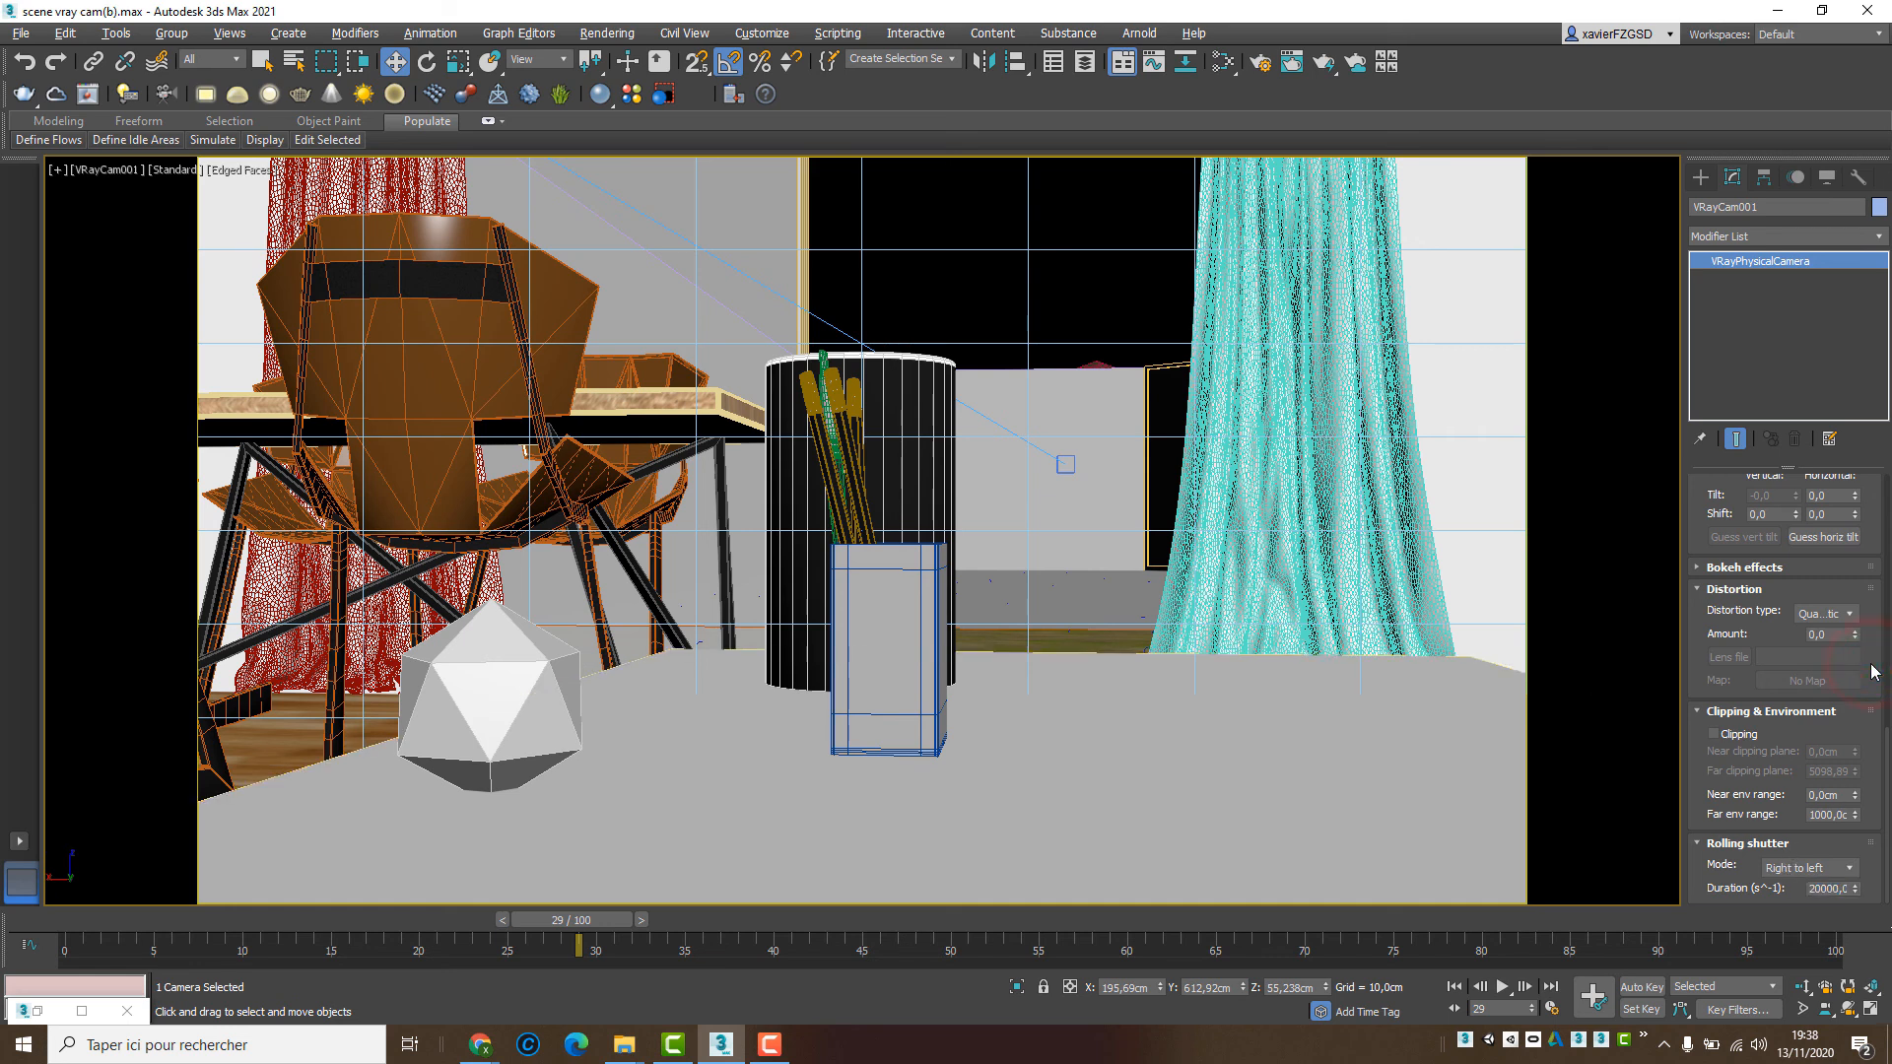
scroll(1873, 669, "up", 8)
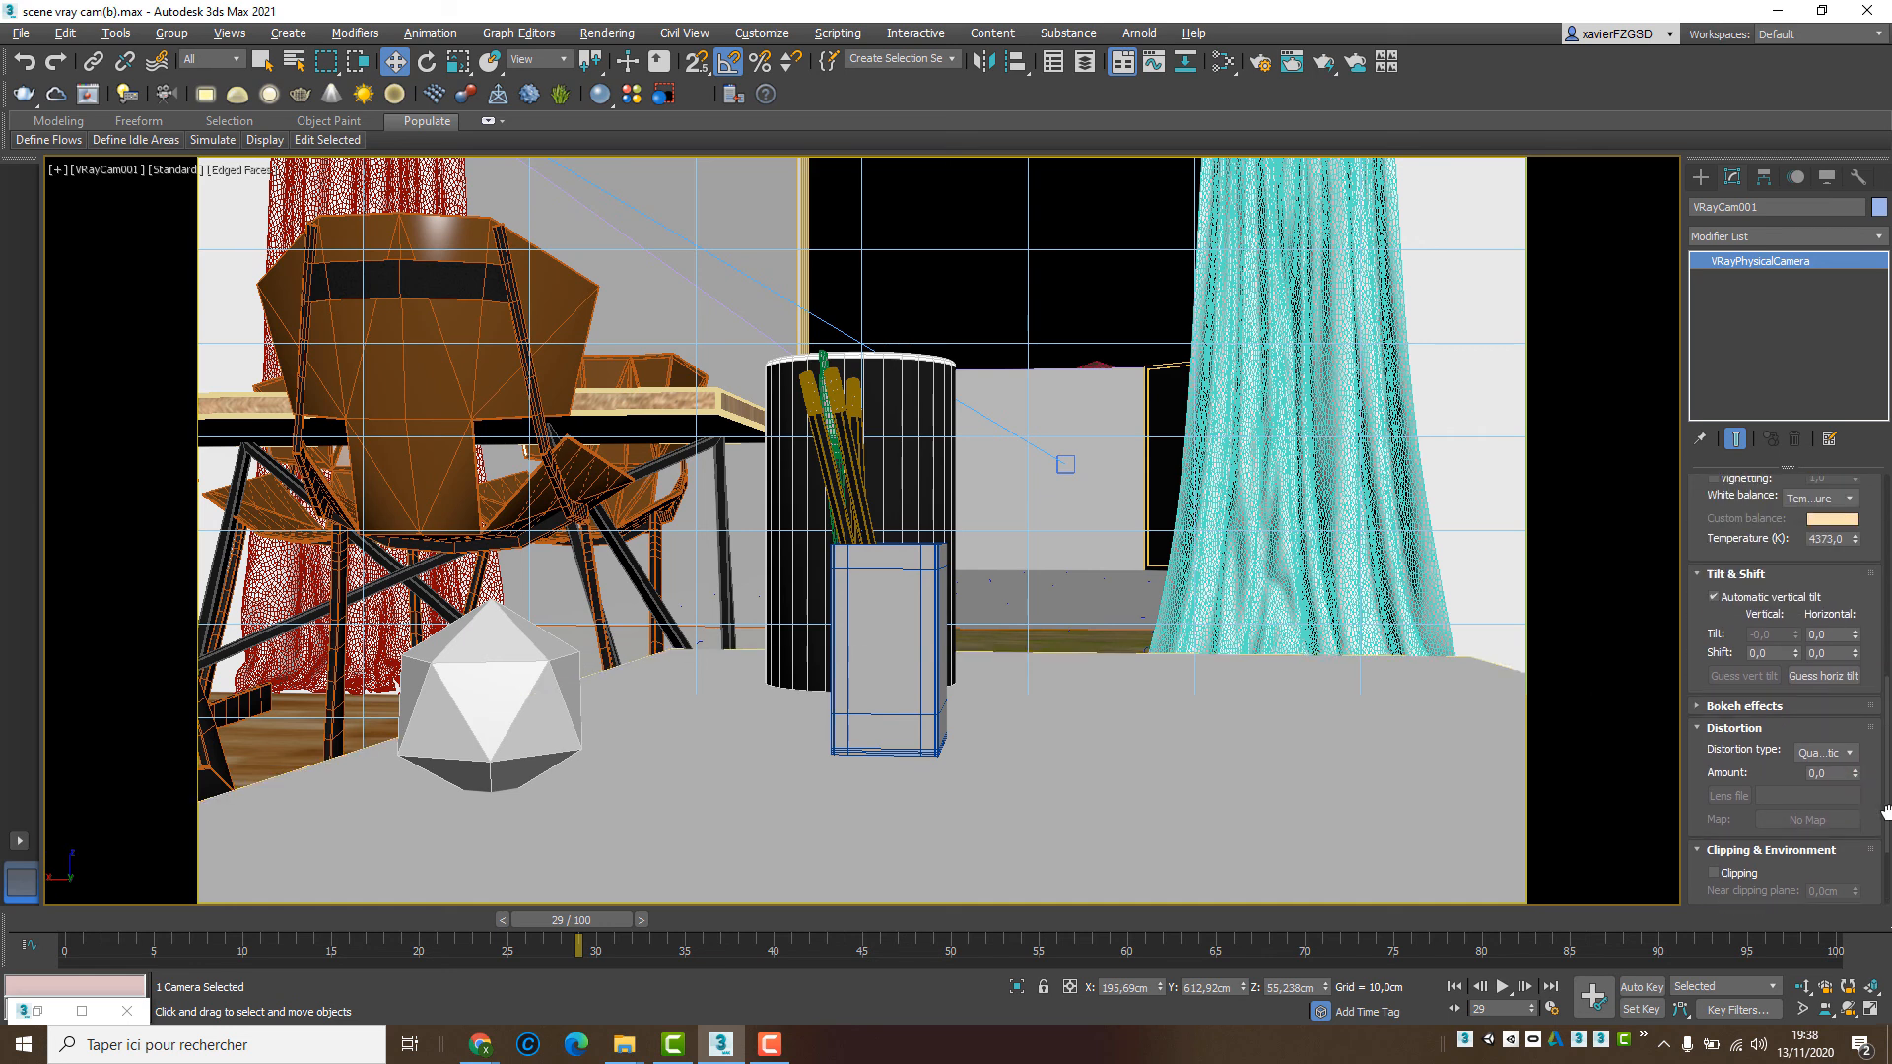
scroll(1860, 642, "up", 1)
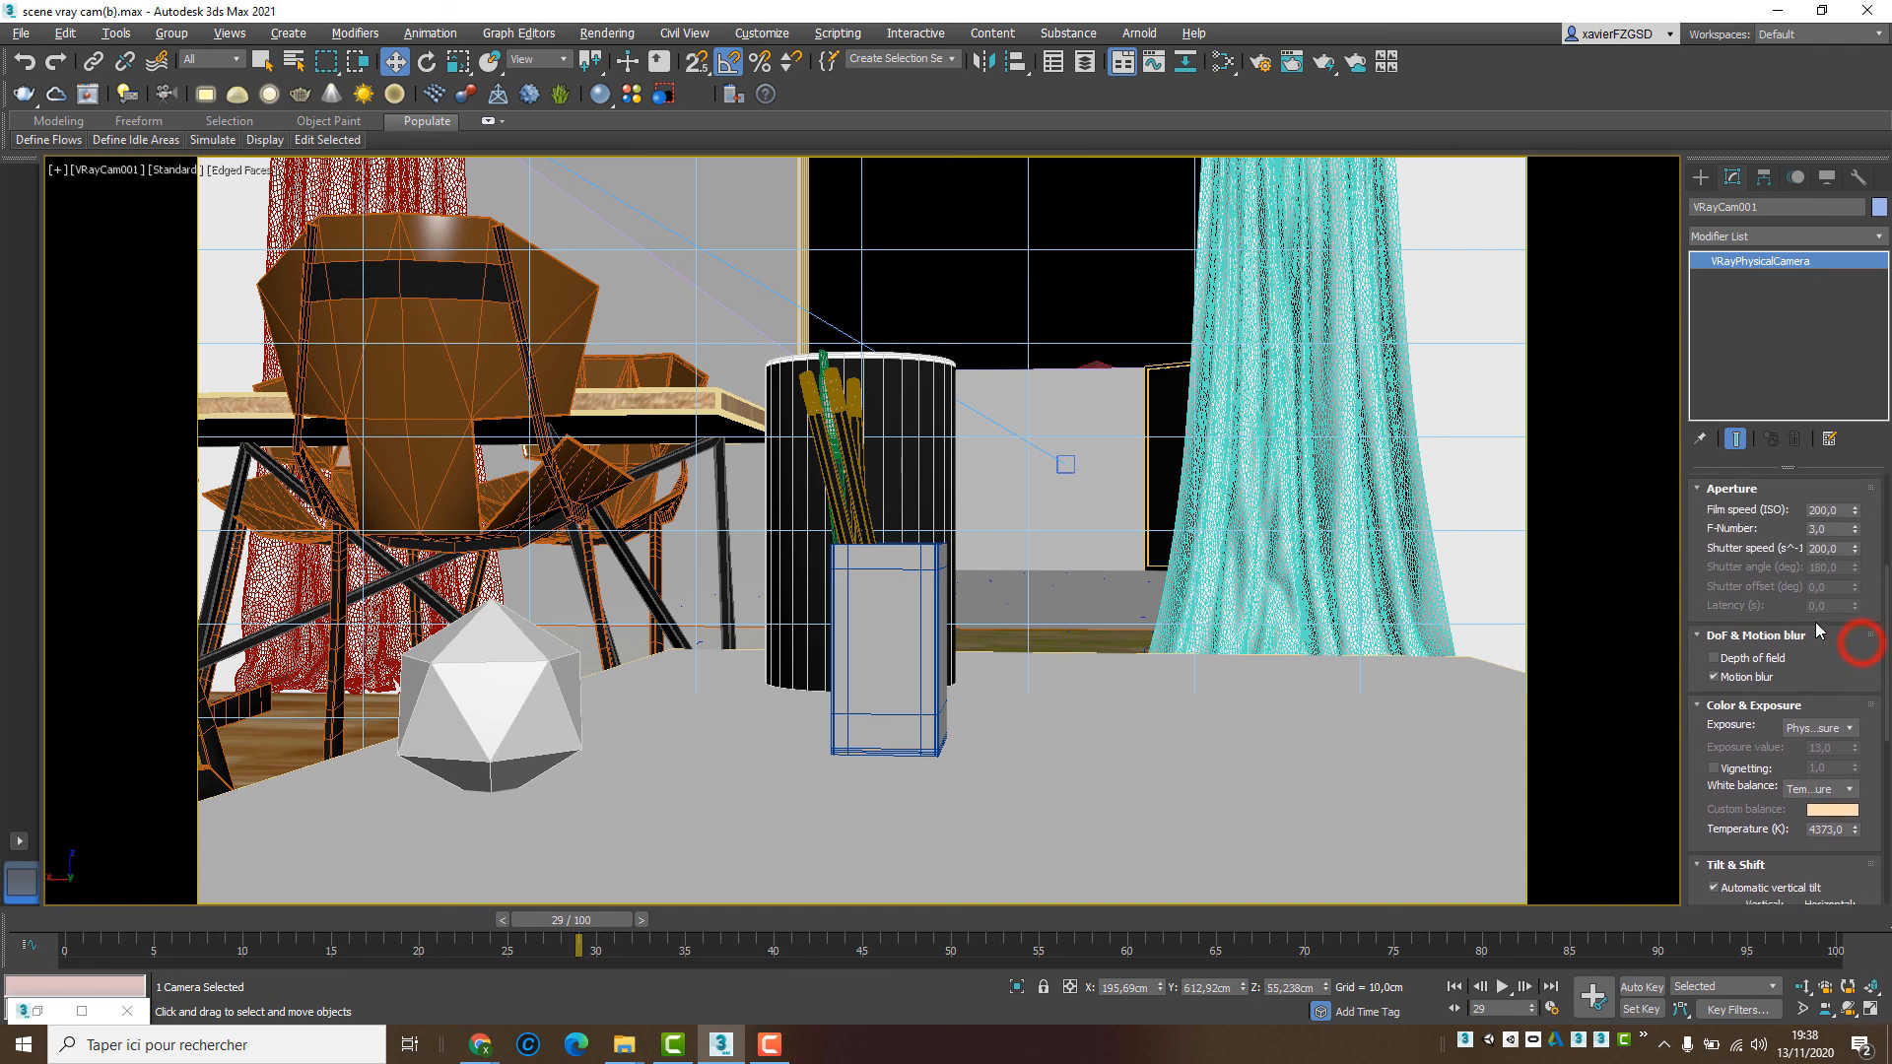